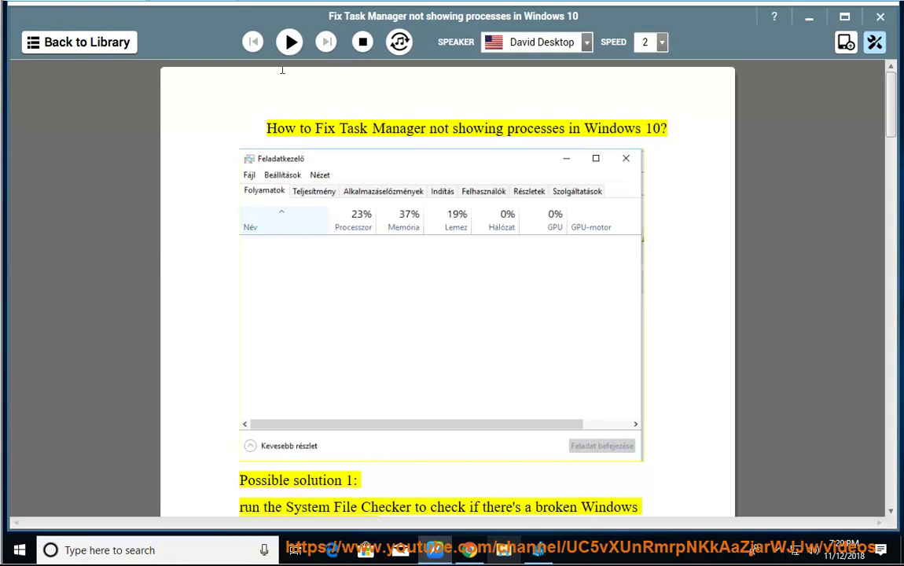
Step: Start reading the guide aloud, open Task Manager beside it, and bring the guide back to the front
key(space)
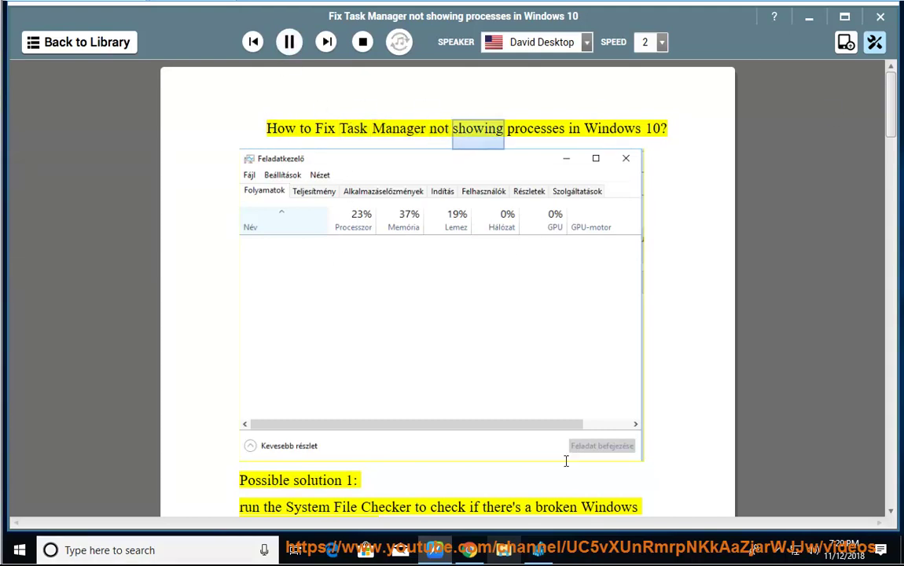
right_click(582, 550)
click(629, 477)
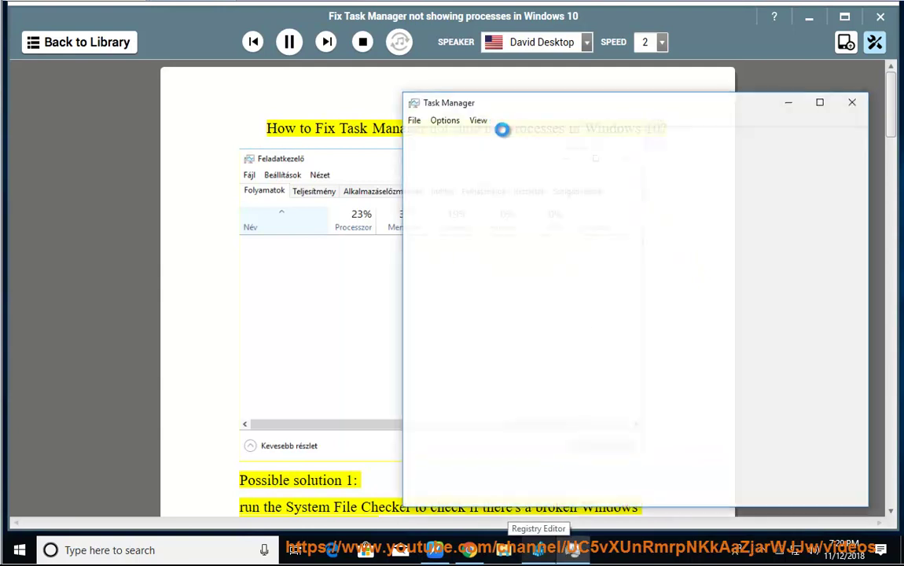
drag(521, 111, 640, 99)
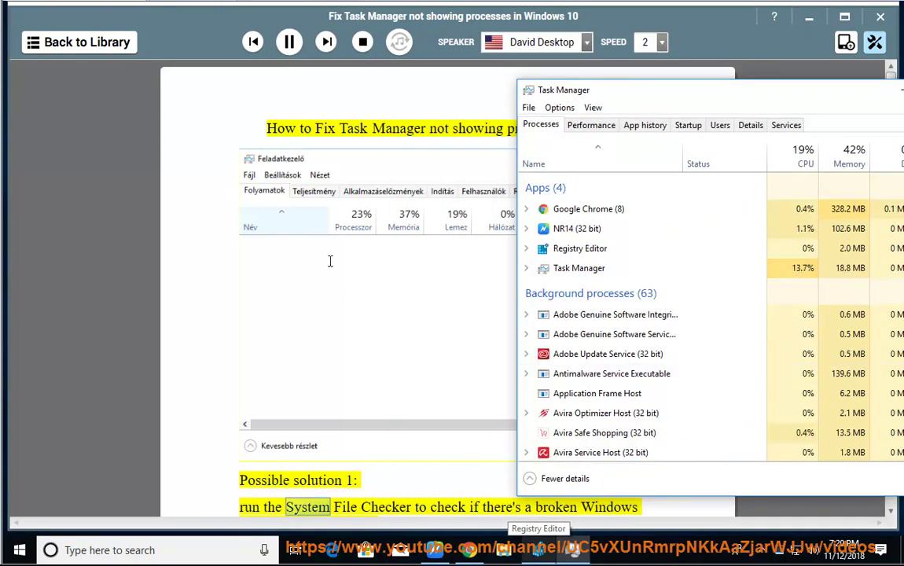
click(143, 270)
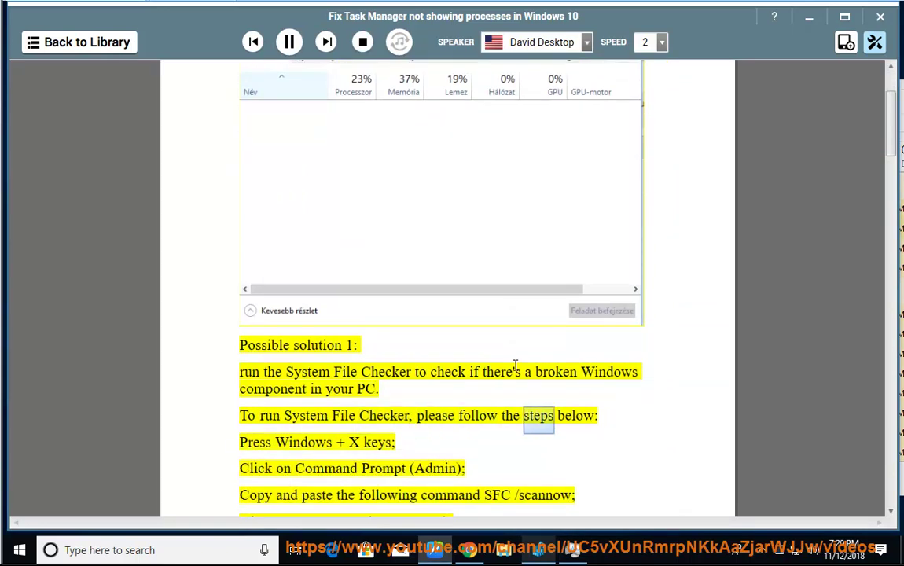
Step: Search 'cmd' and run Command Prompt as administrator, allowing it at the UAC prompt
click(175, 556)
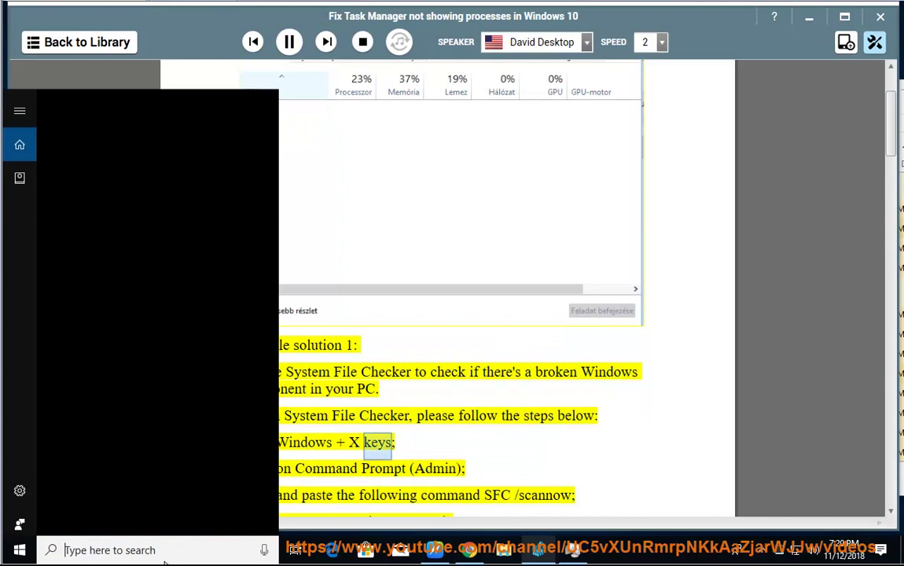
text(cmd)
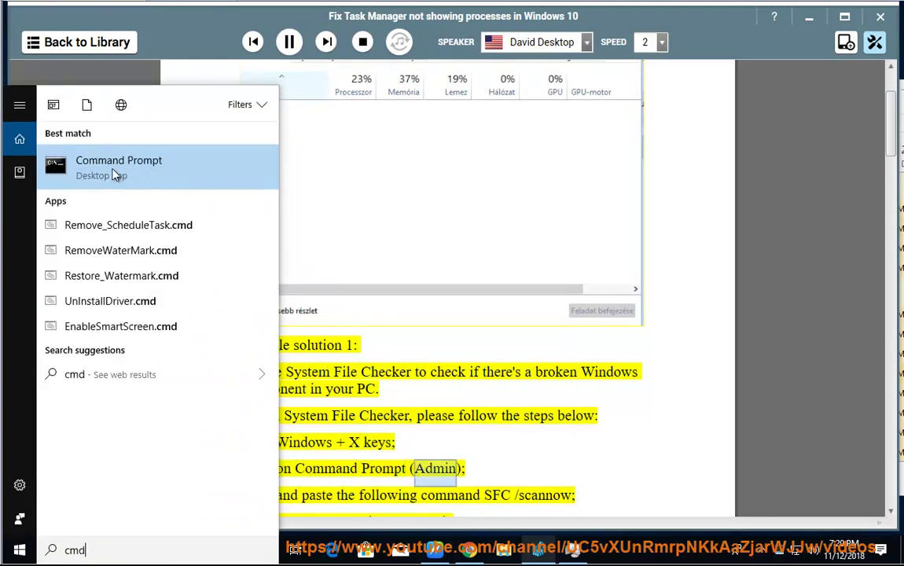
right_click(143, 157)
click(146, 186)
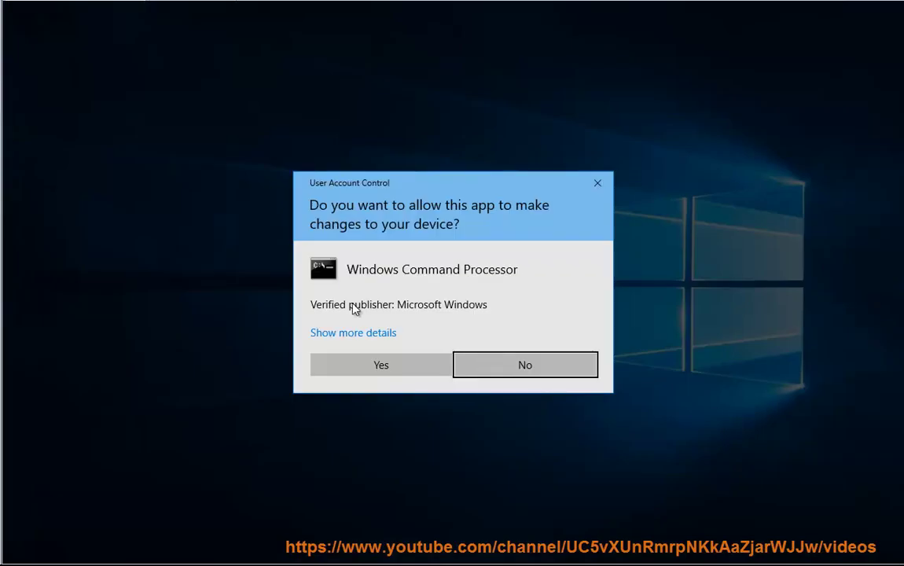
click(374, 369)
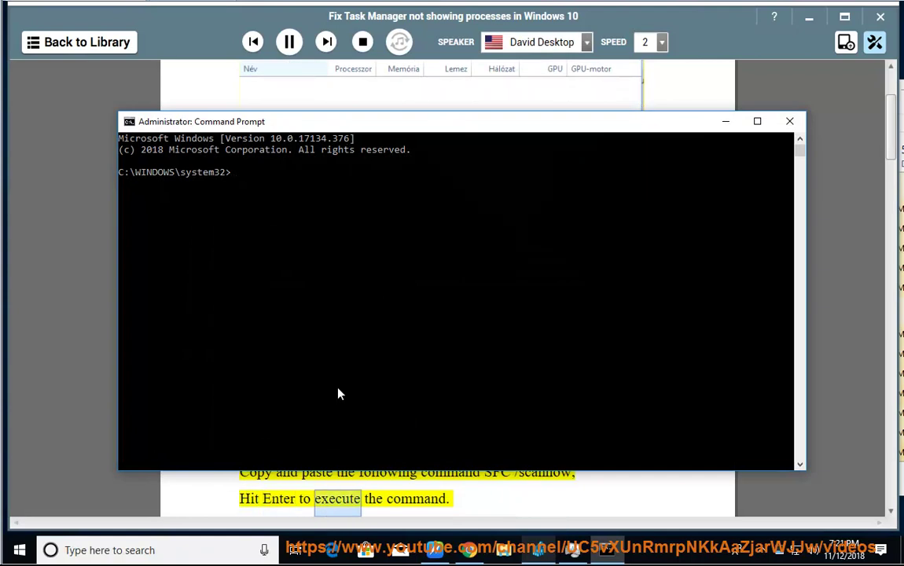
Step: Return to the guide and select the SFC /scannow command to copy
click(338, 394)
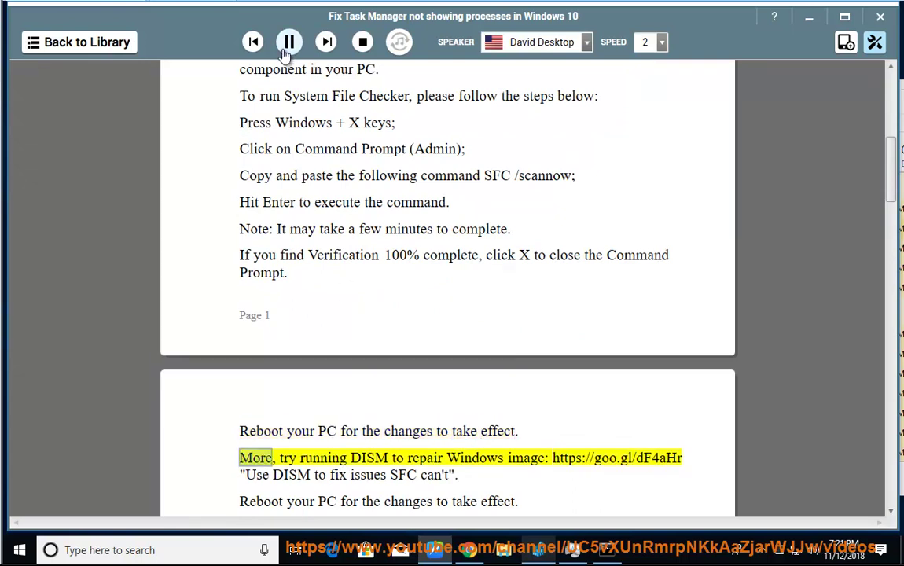
drag(566, 211, 495, 209)
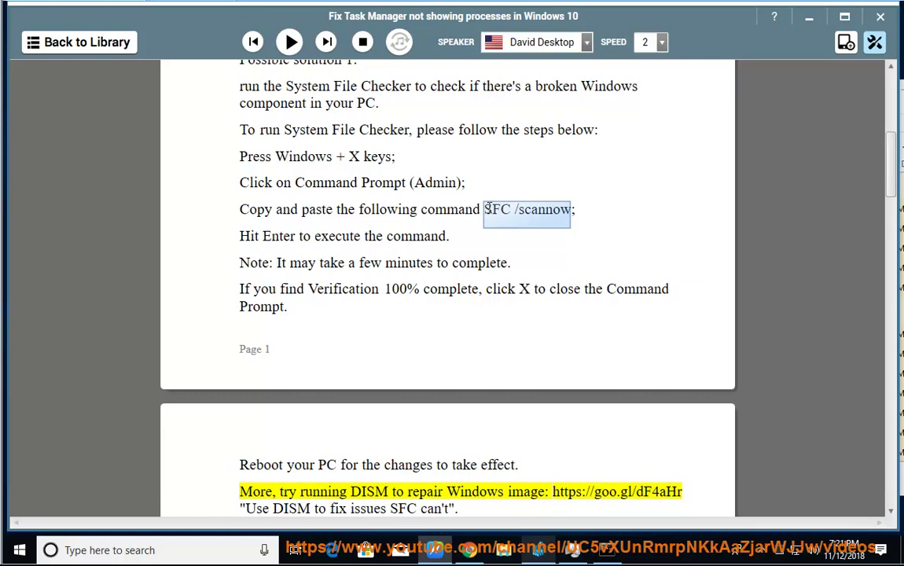
right_click(565, 209)
Step: Paste SFC /scannow at the admin prompt, add the note 'NOW PRESS THE ENTER', then minimize it
click(585, 234)
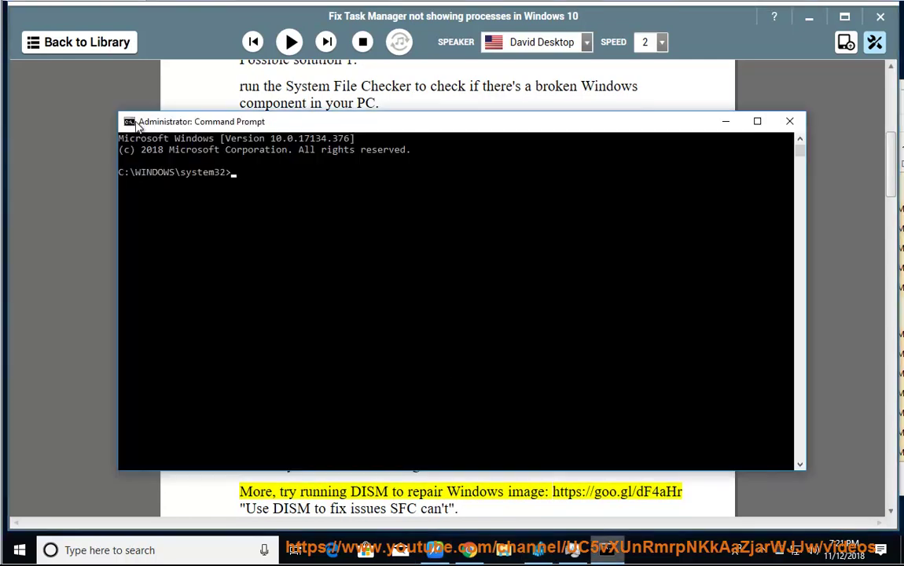
click(130, 122)
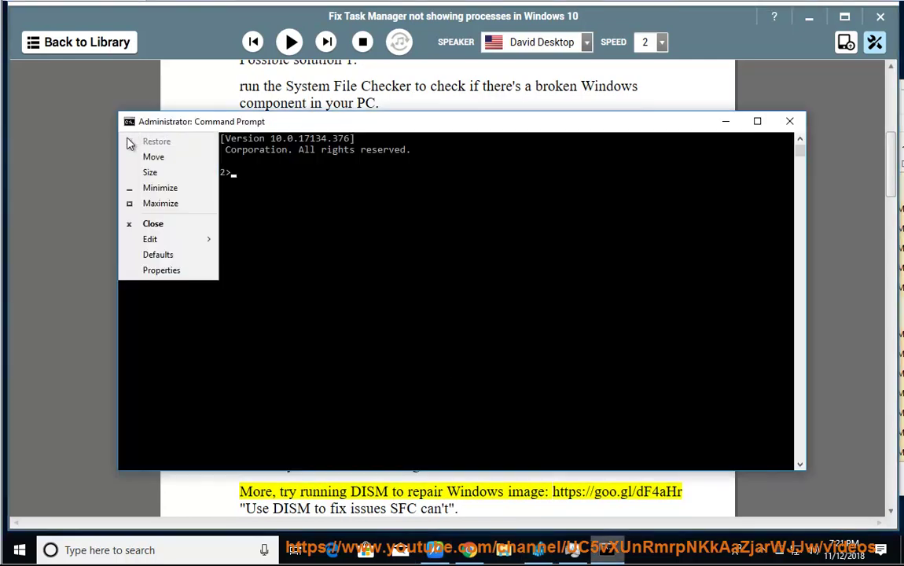
mouse_move(176, 245)
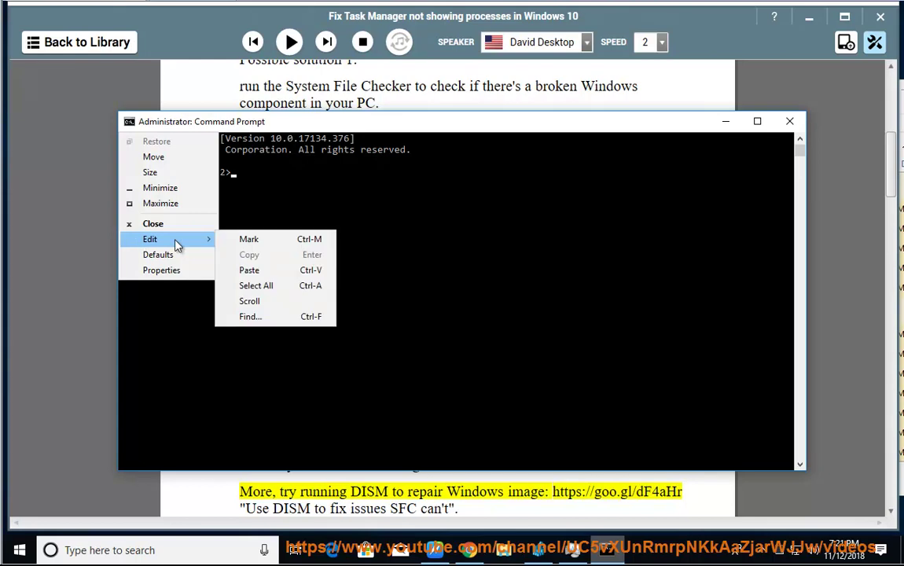
click(267, 271)
text(NOW )
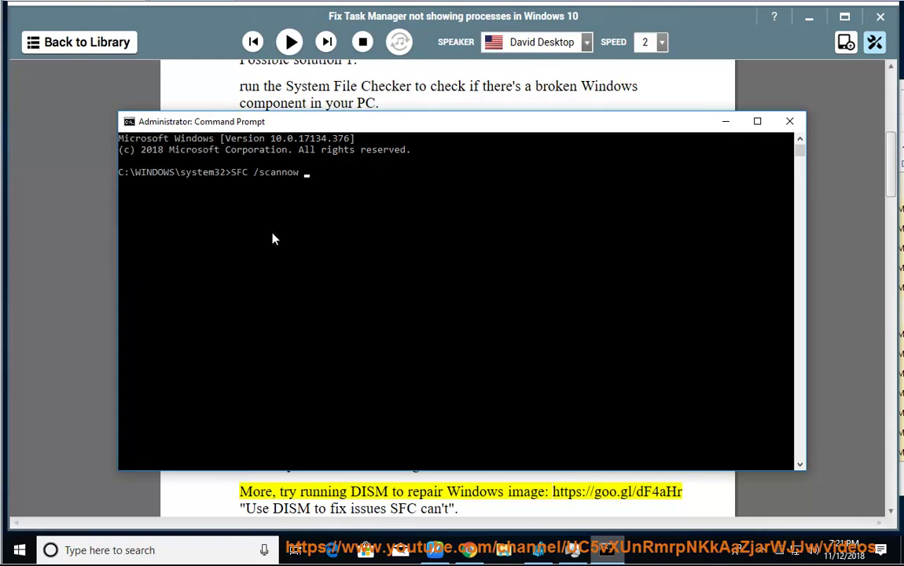
text(PRESS THE ENTER ON YOUR KEYBOARD...)
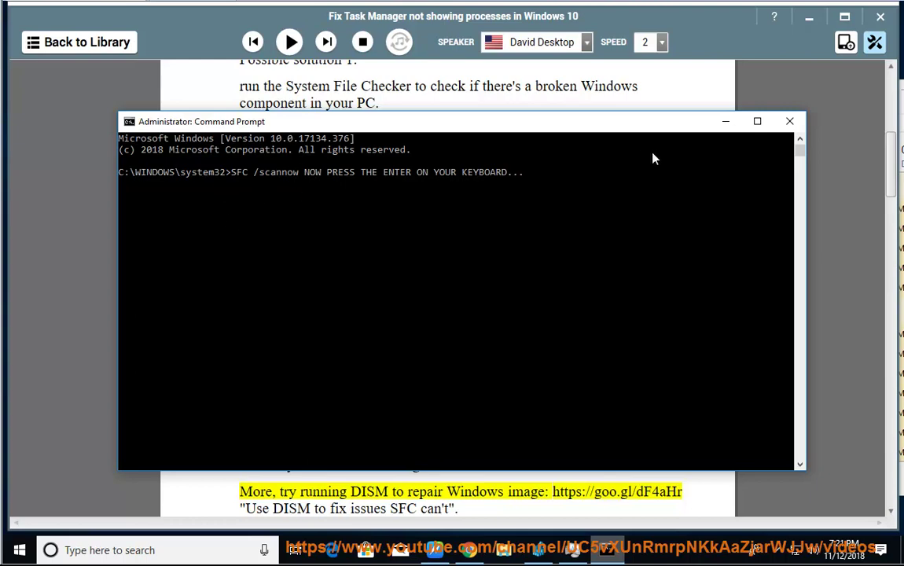
click(725, 121)
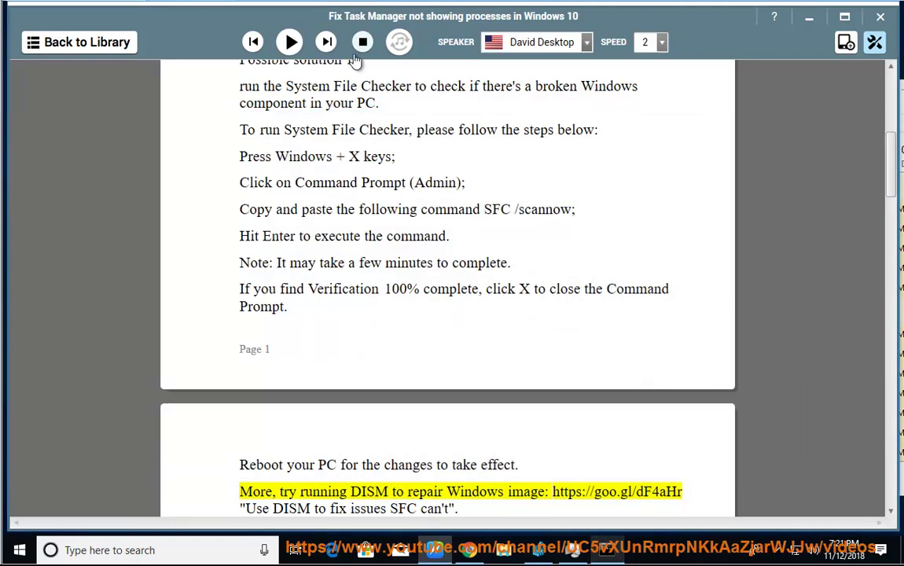
Step: Resume reading the guide and show the Restart option in the Start power menu
click(290, 41)
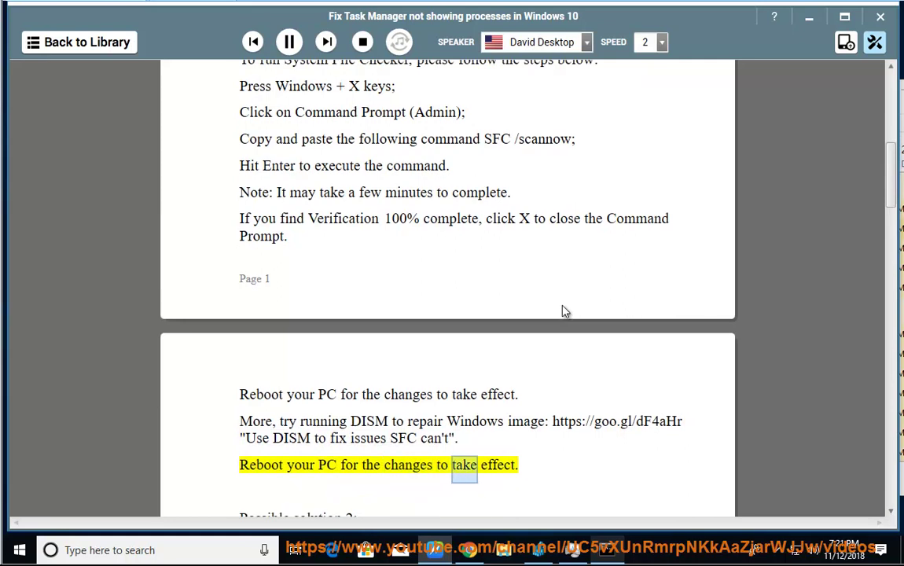
click(20, 550)
click(20, 518)
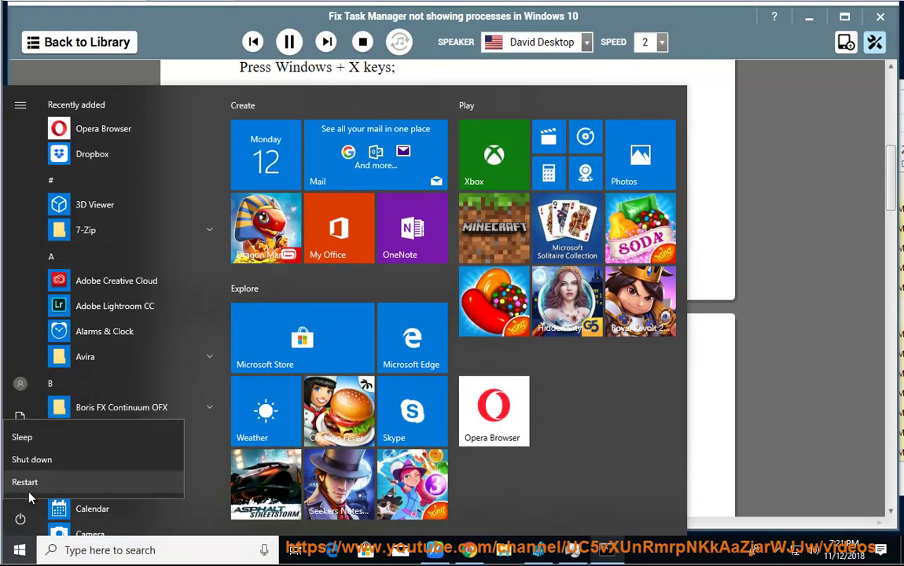
key(Escape)
key(Escape)
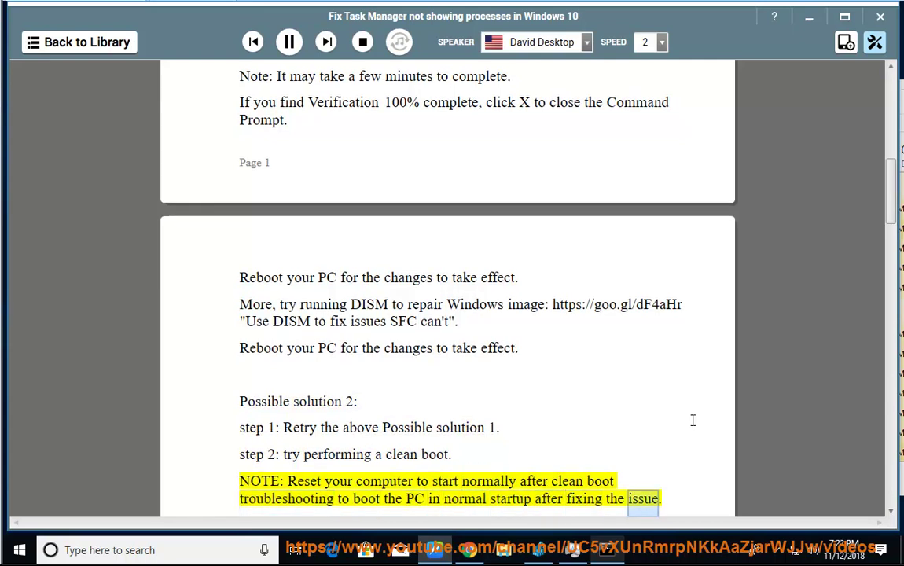
Step: Pause reading, select 'clean boot.' in step 2, and show Task Manager's Startup tab
click(288, 41)
drag(452, 420, 382, 421)
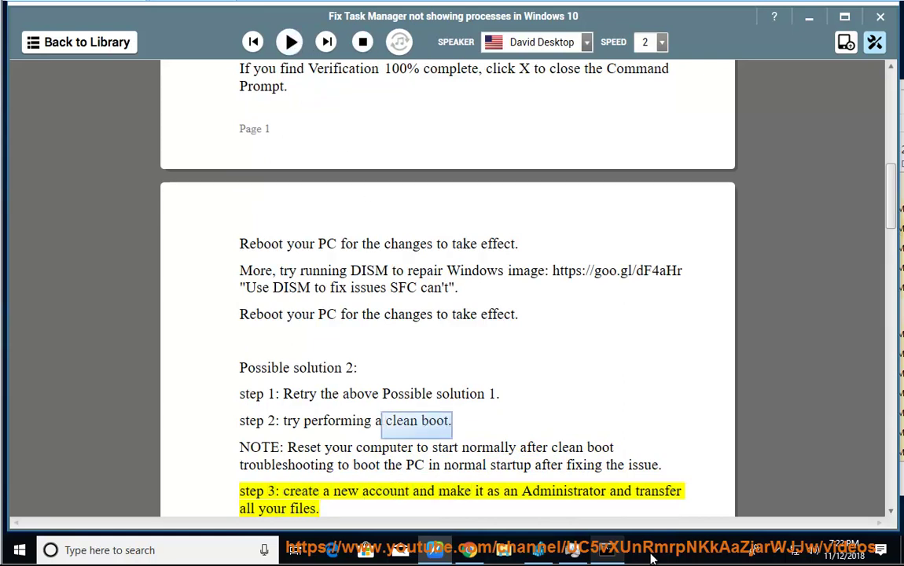
click(573, 553)
click(693, 128)
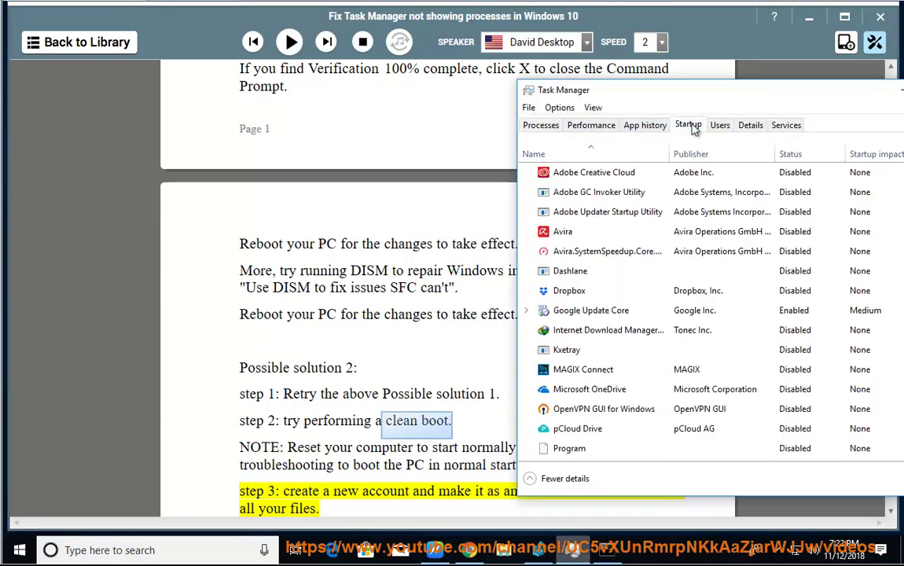
Step: Inspect the Adobe Creative Cloud, Google Update Core and VMware Tools Core Service startup entries
click(581, 168)
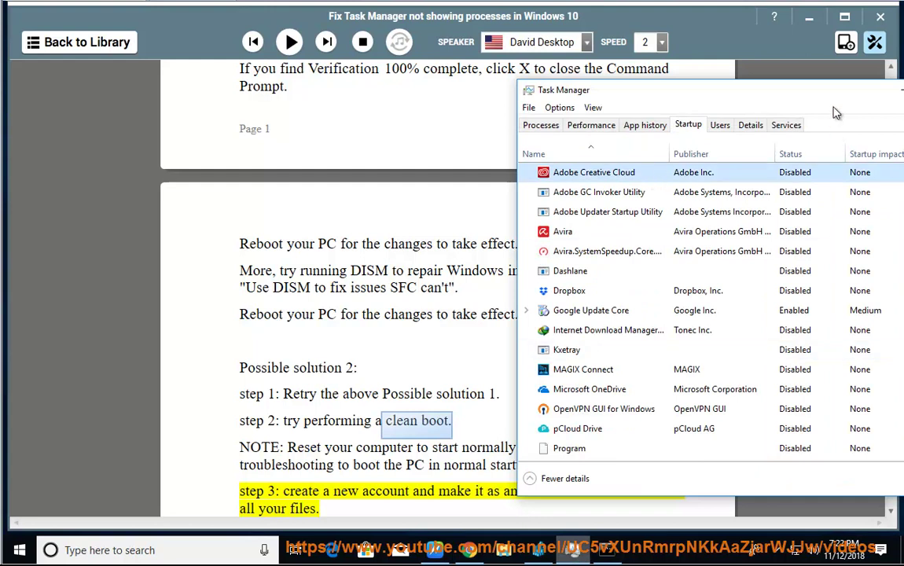
drag(835, 99, 668, 97)
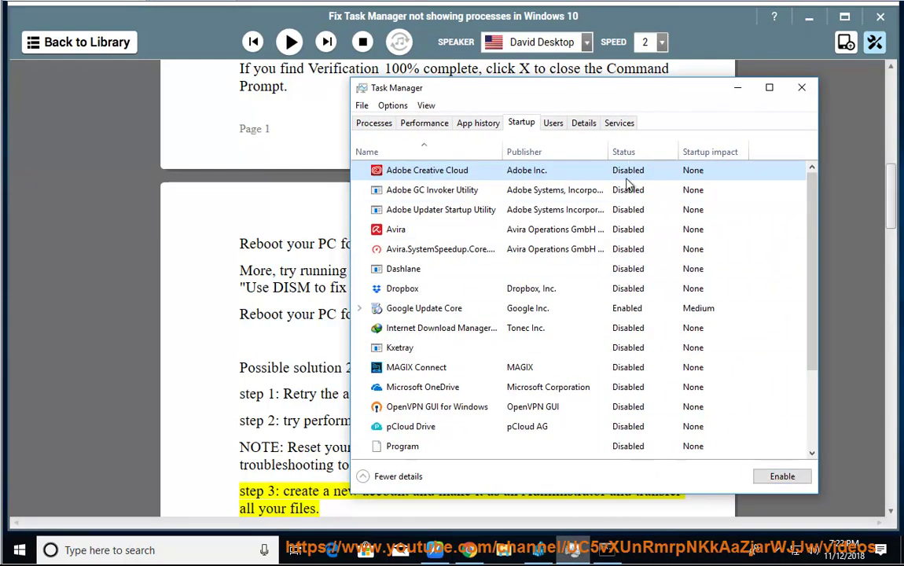
click(629, 314)
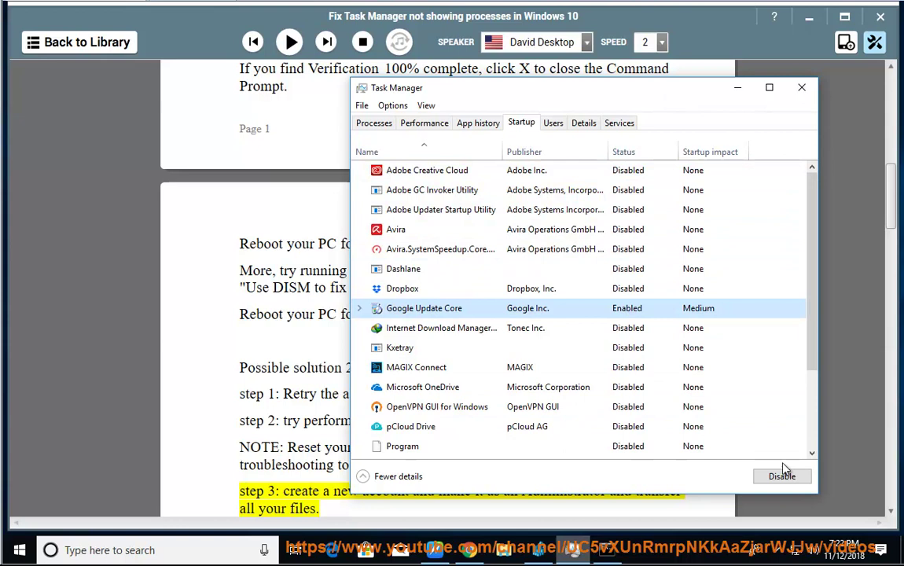
drag(811, 308, 809, 393)
click(754, 429)
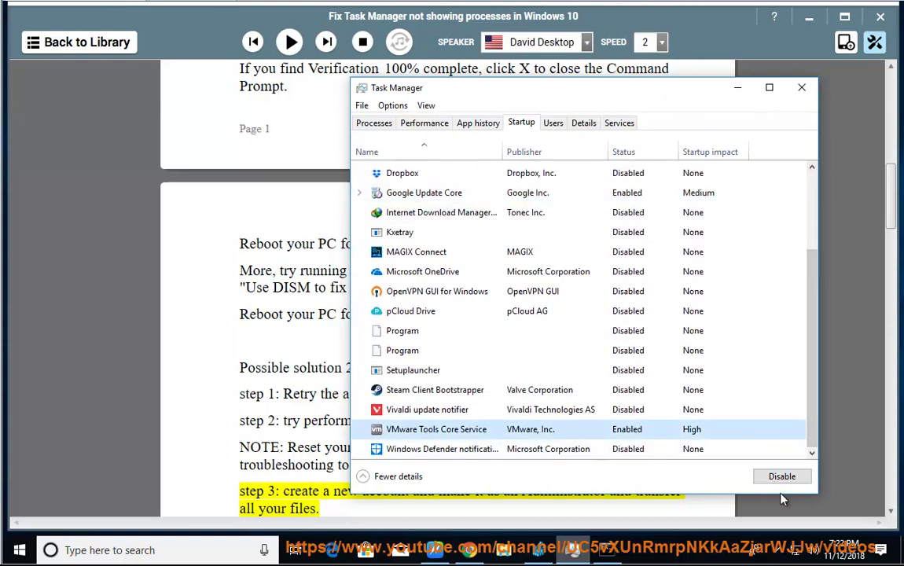
Step: In MSCONFIG, choose Selective startup, hide Microsoft services, disable all others, and click OK
click(737, 88)
key(super+r)
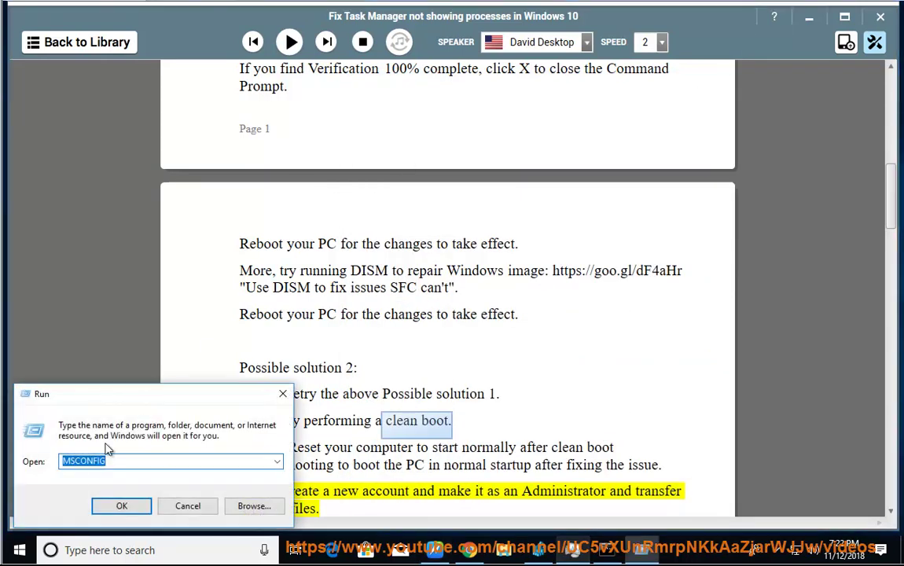
click(121, 505)
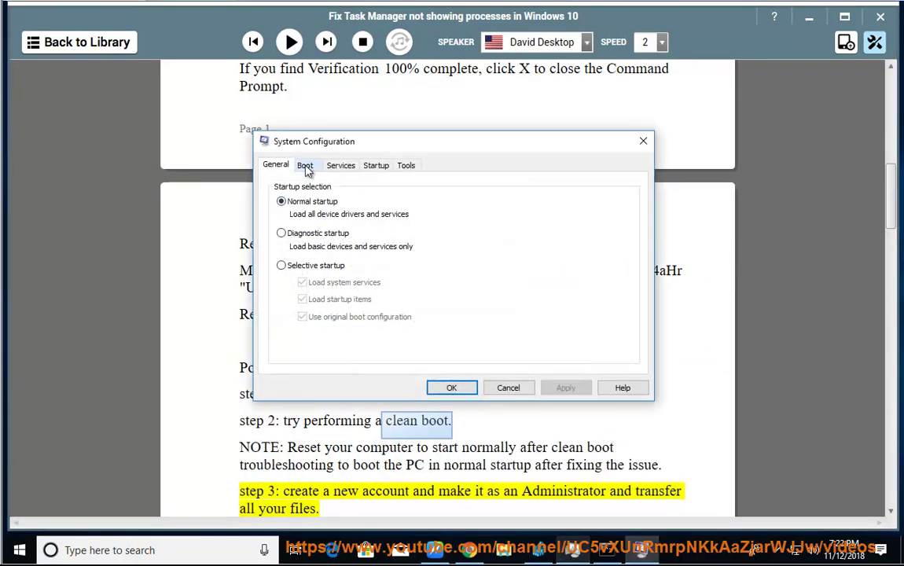
click(299, 267)
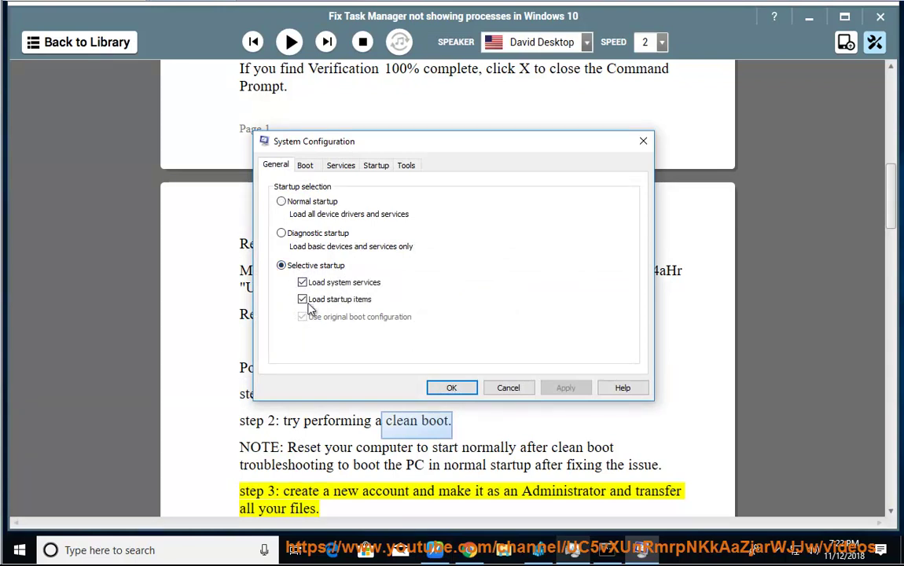
click(343, 166)
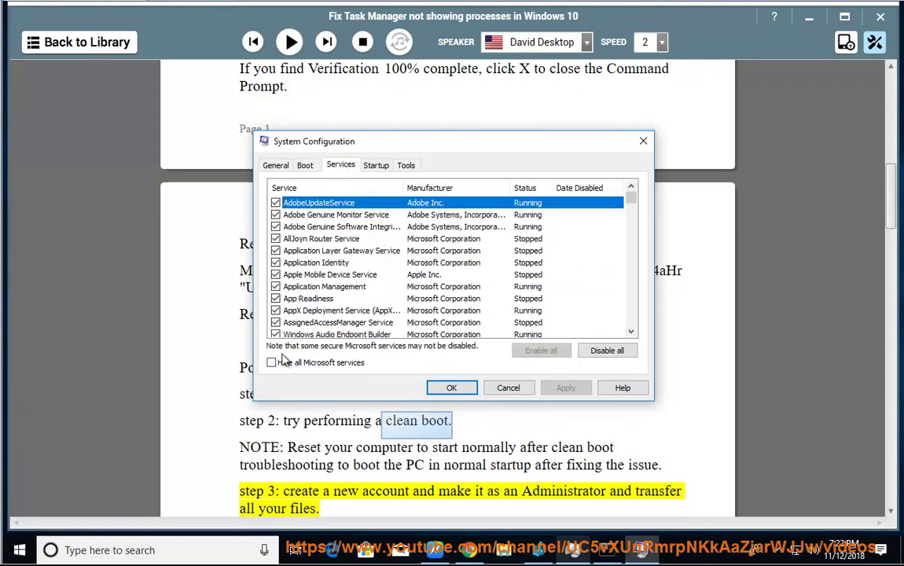
click(272, 363)
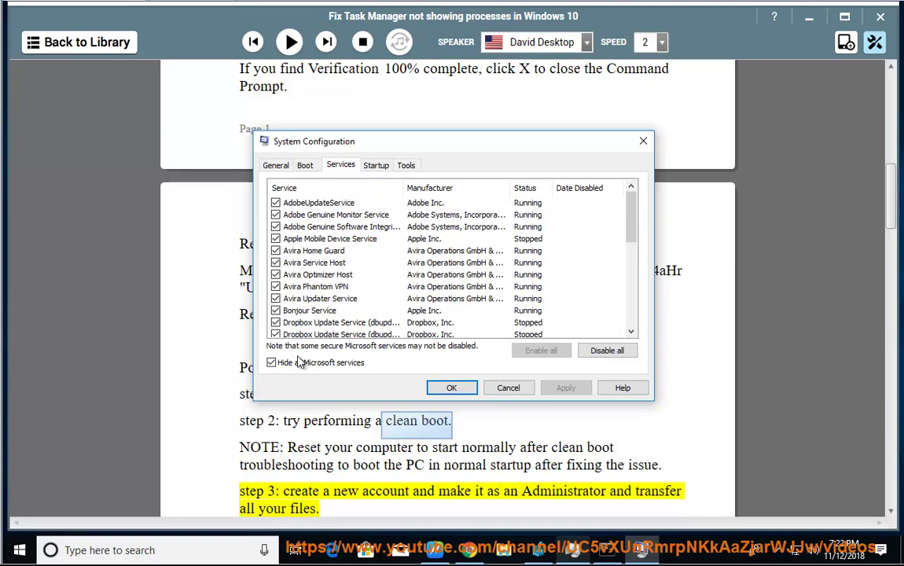
click(607, 350)
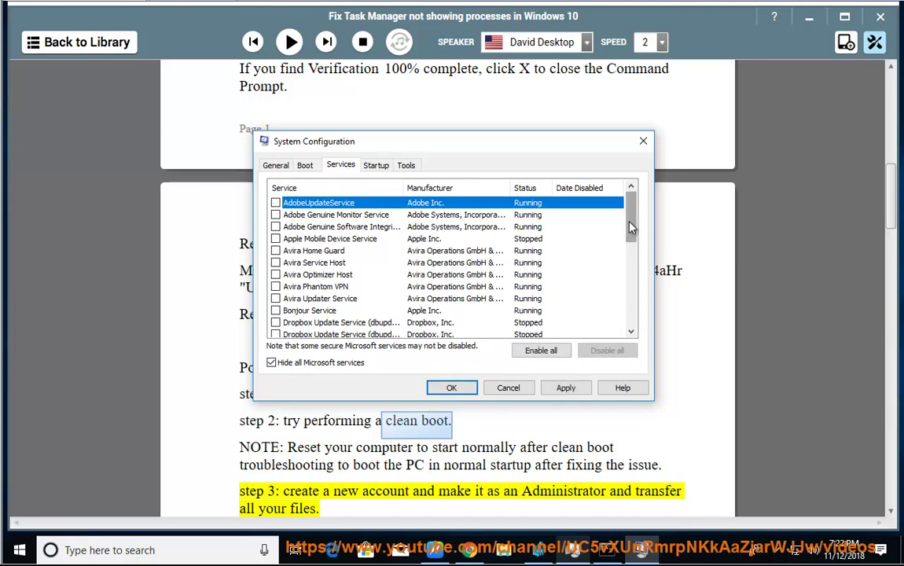
drag(630, 227, 630, 318)
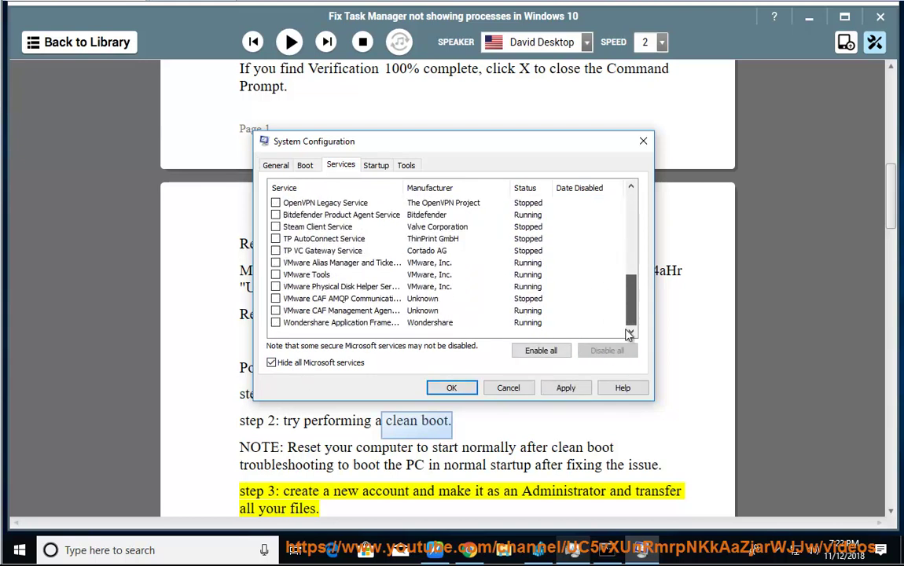
click(452, 388)
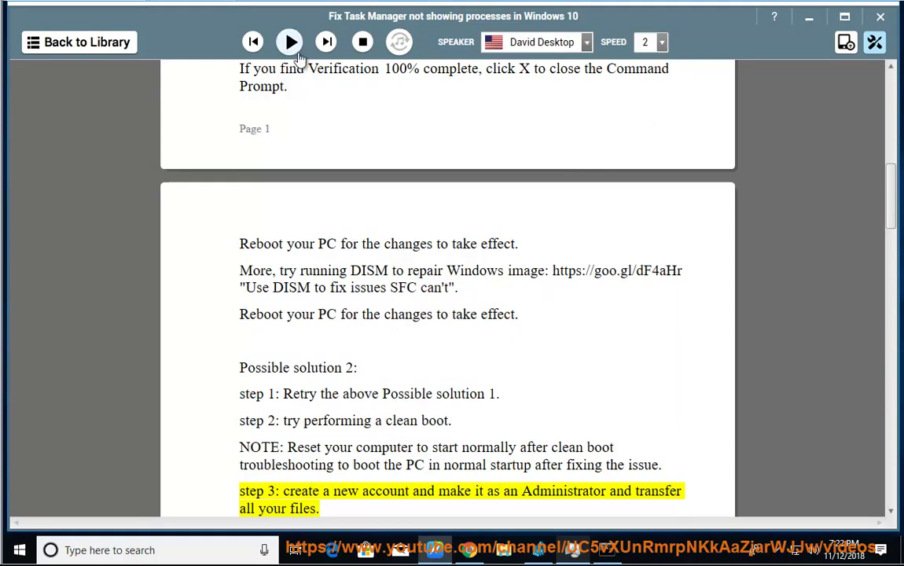
Step: Read the guide briefly, pause, and select the text about creating a new account
click(290, 42)
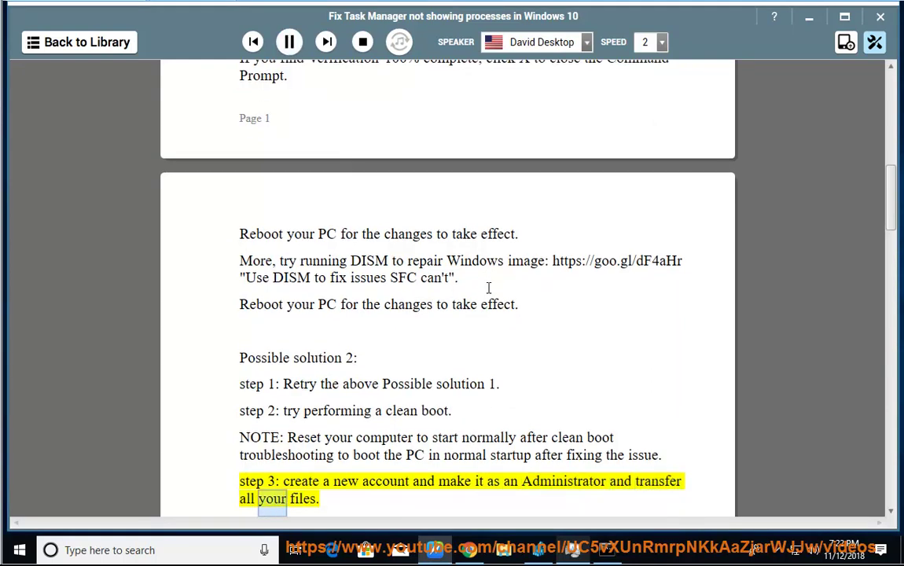
click(289, 43)
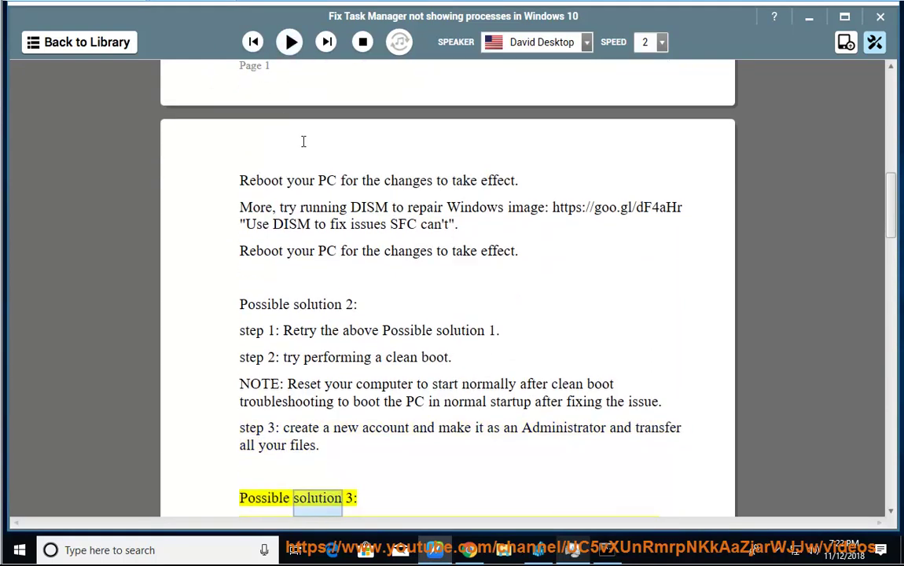
drag(420, 410, 285, 412)
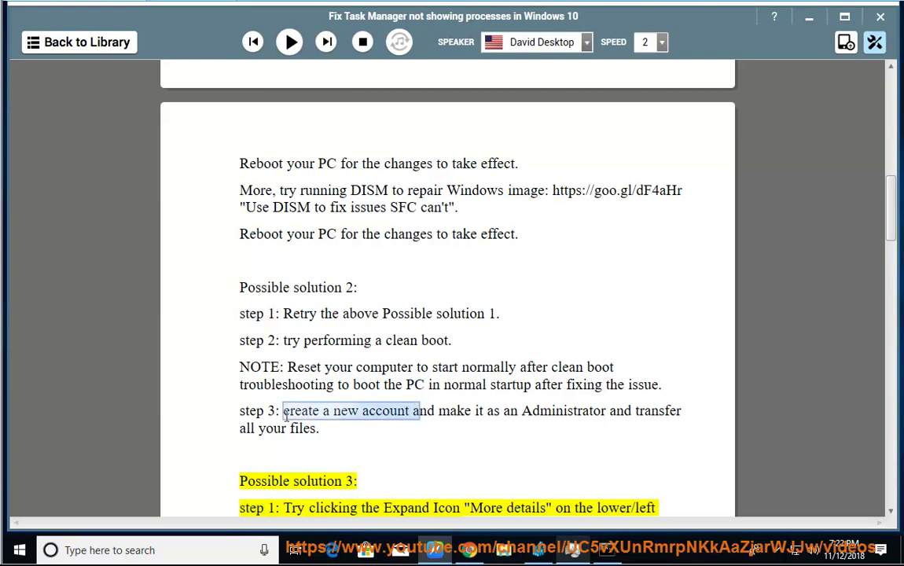
Step: Go to Settings > Accounts > Family & other people and choose 'Add someone else to this PC'
click(20, 550)
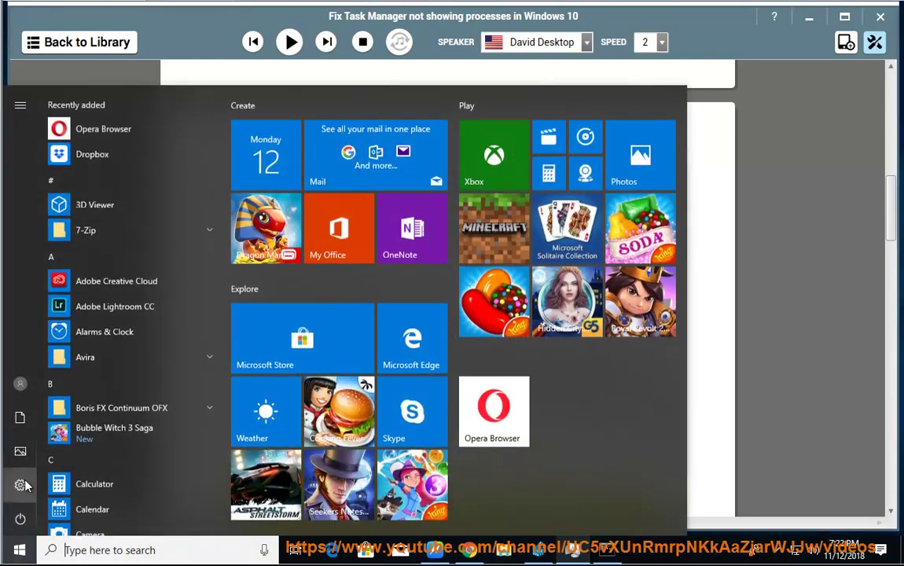
click(21, 486)
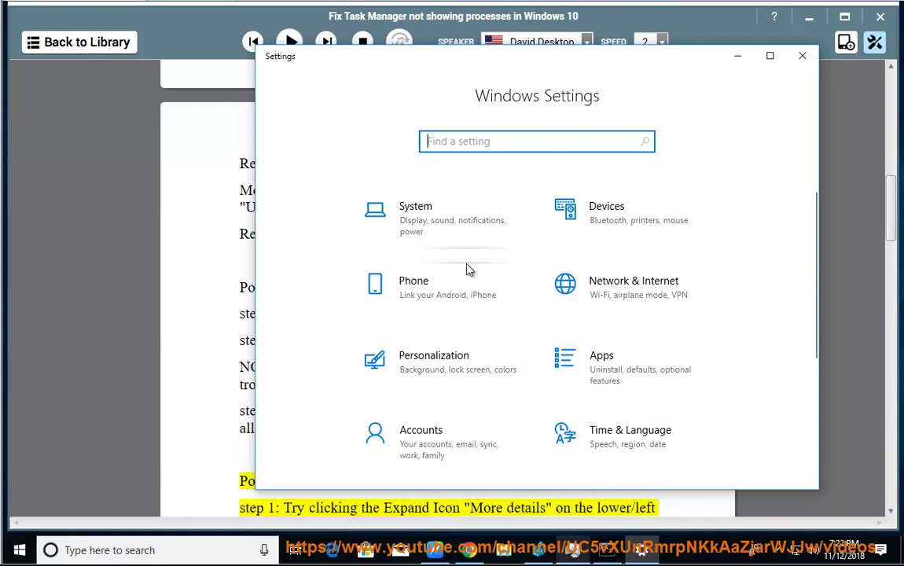
click(444, 435)
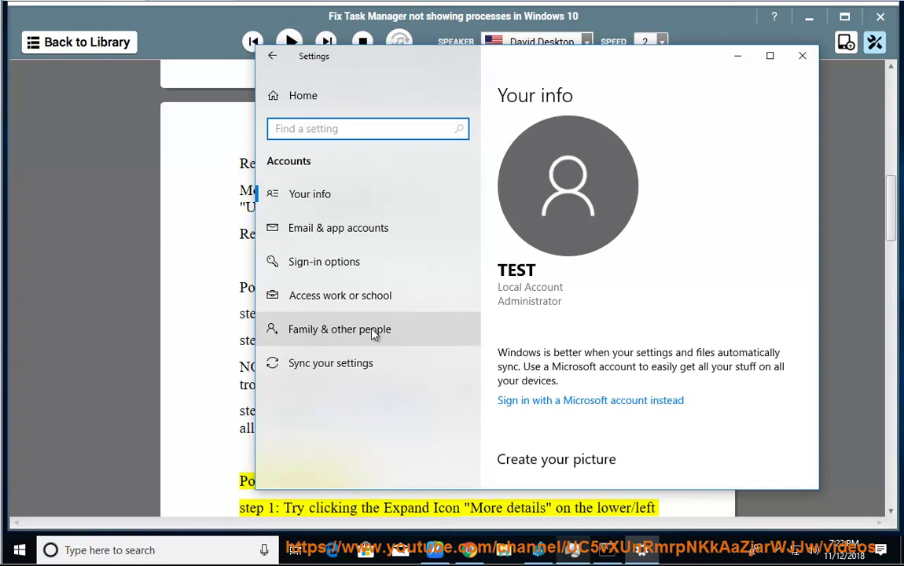
click(345, 335)
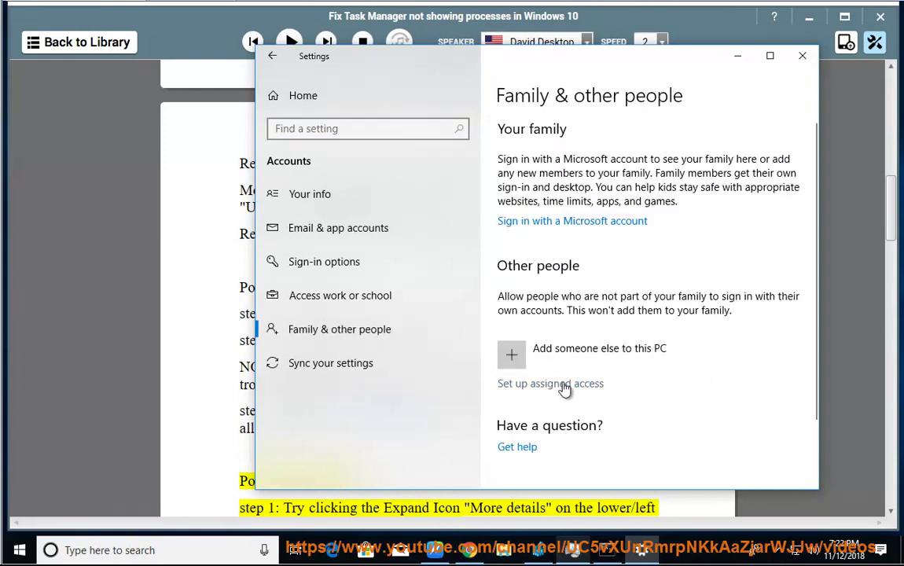
click(597, 349)
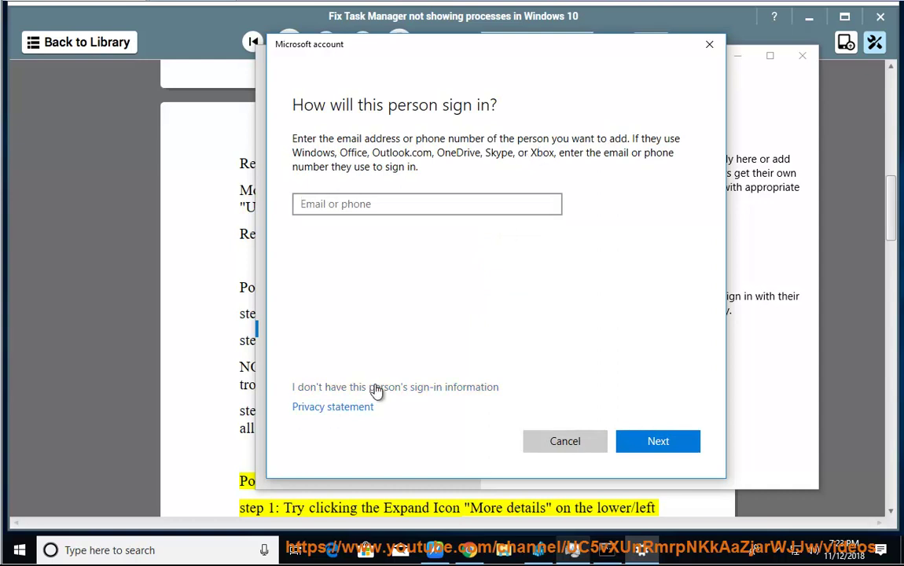
Step: Add a user without a Microsoft account named T2 and enter a password twice
click(491, 387)
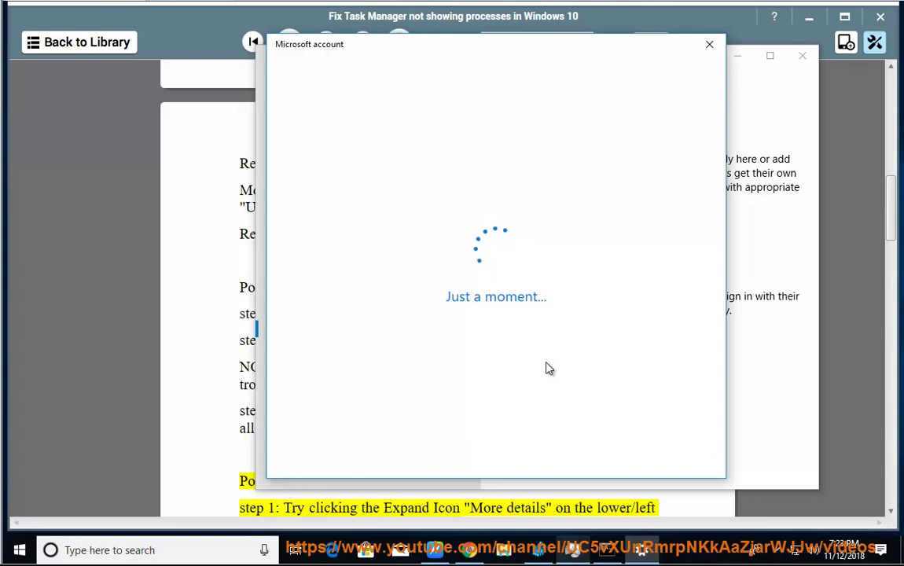
click(354, 405)
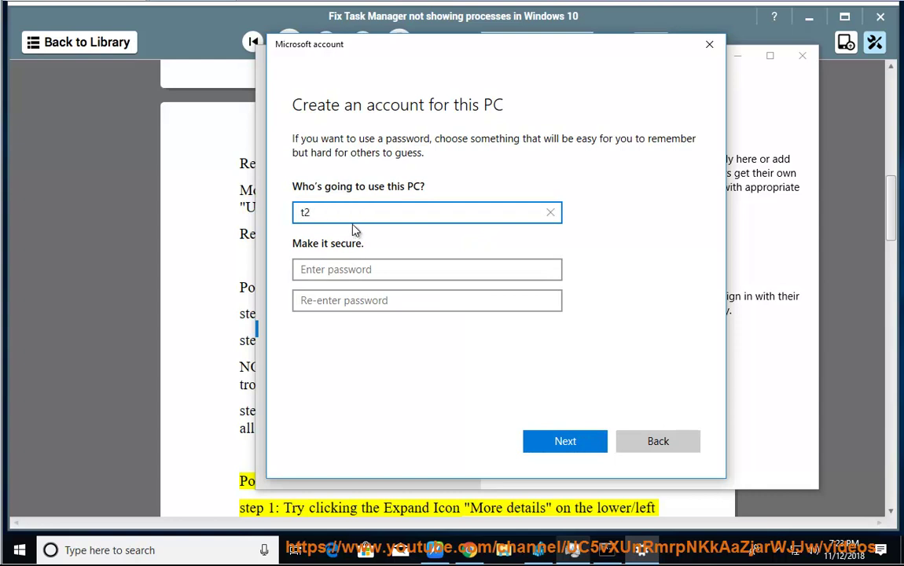
text(T2)
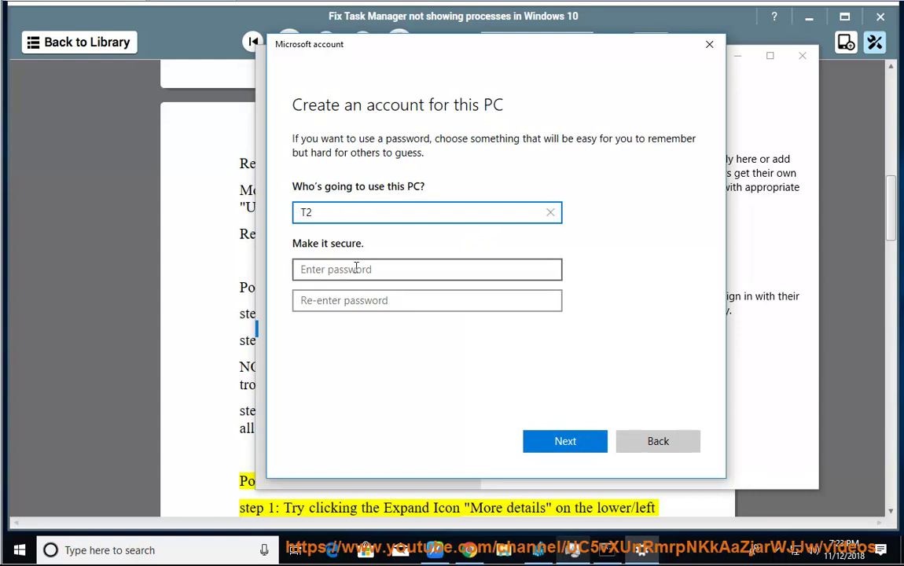
click(356, 269)
text(1)
click(349, 305)
text(1)
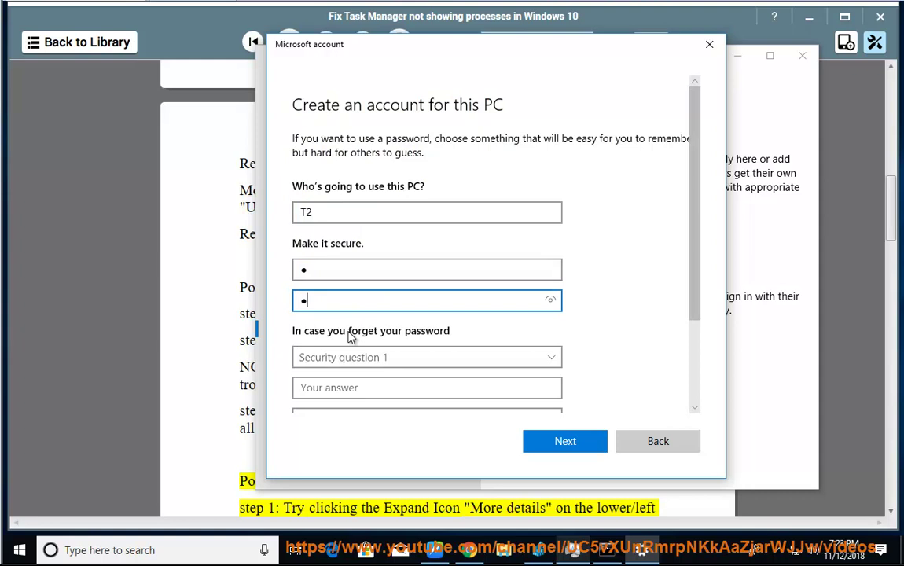
Step: Choose the birth-city security question with an answer, then the oldest cousin question
click(339, 363)
click(339, 373)
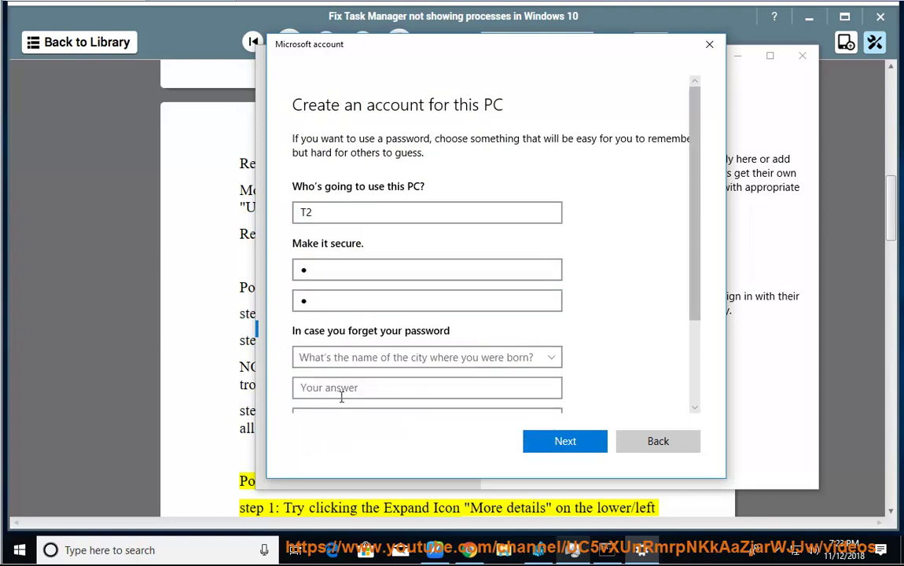
click(339, 390)
text(7)
scroll(343, 378, down, 2)
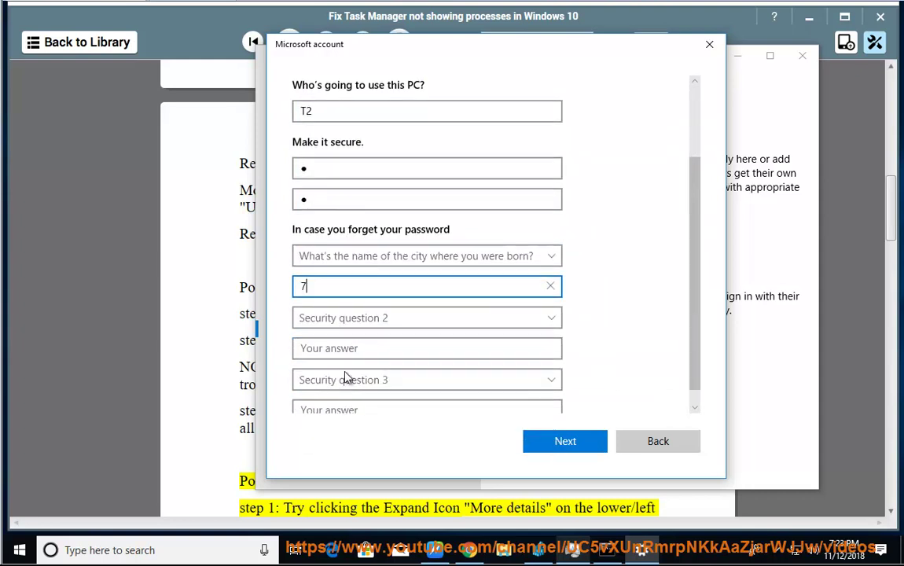
key(Tab)
key(alt+Down)
click(339, 390)
Step: Choose the childhood nickname question, fill in the remaining answers, and submit the account
click(339, 388)
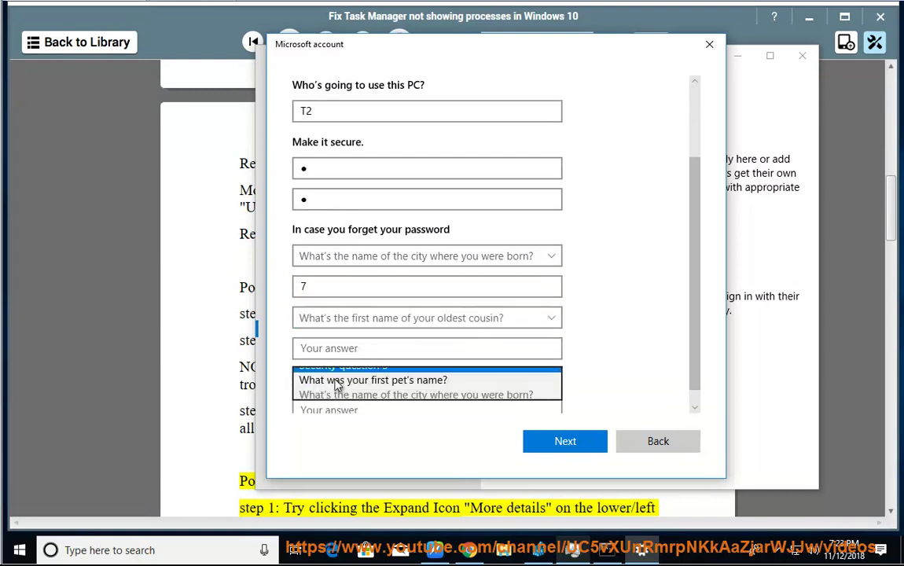
key(Down)
key(Down)
key(Return)
click(338, 347)
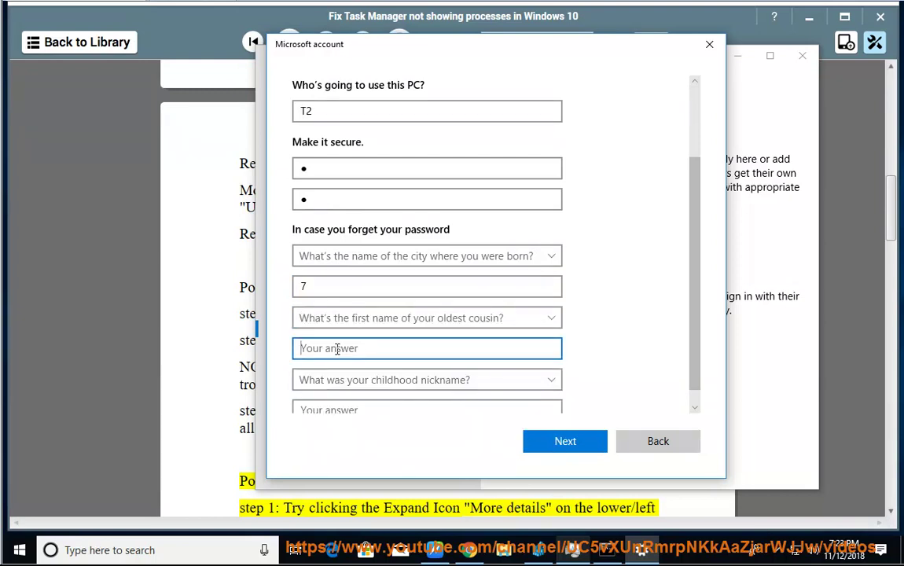
text(0)
scroll(338, 399, down, 1)
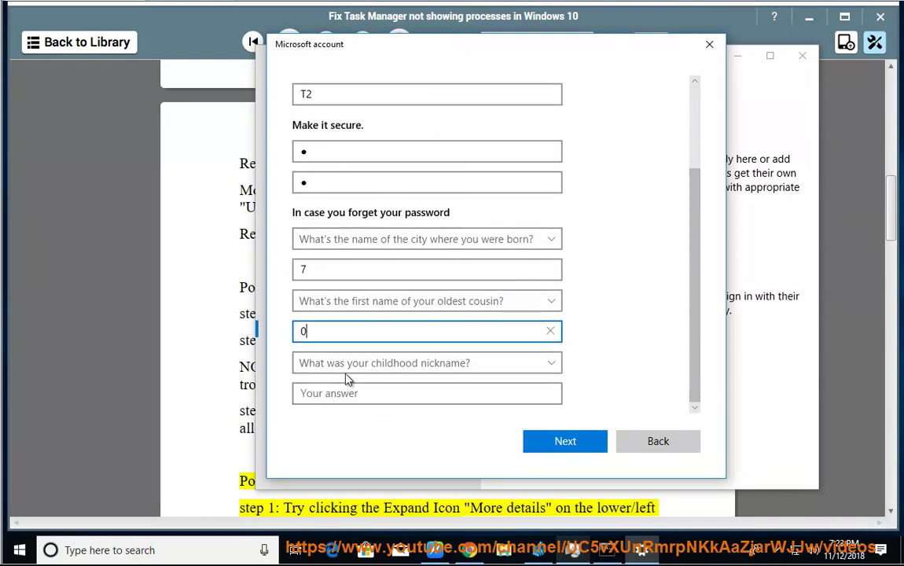
click(339, 397)
text(1)
click(561, 444)
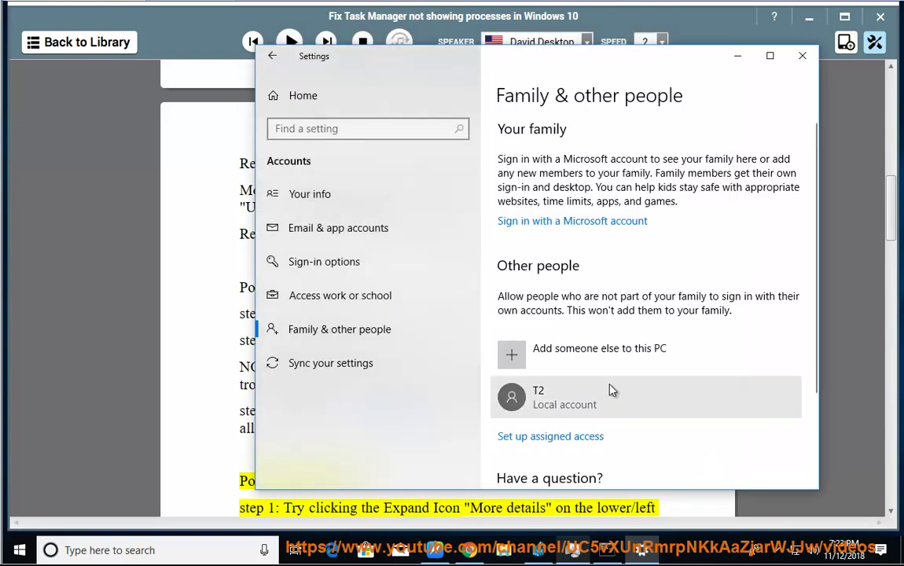
Step: Change the T2 account's type to Administrator and confirm with OK
click(607, 395)
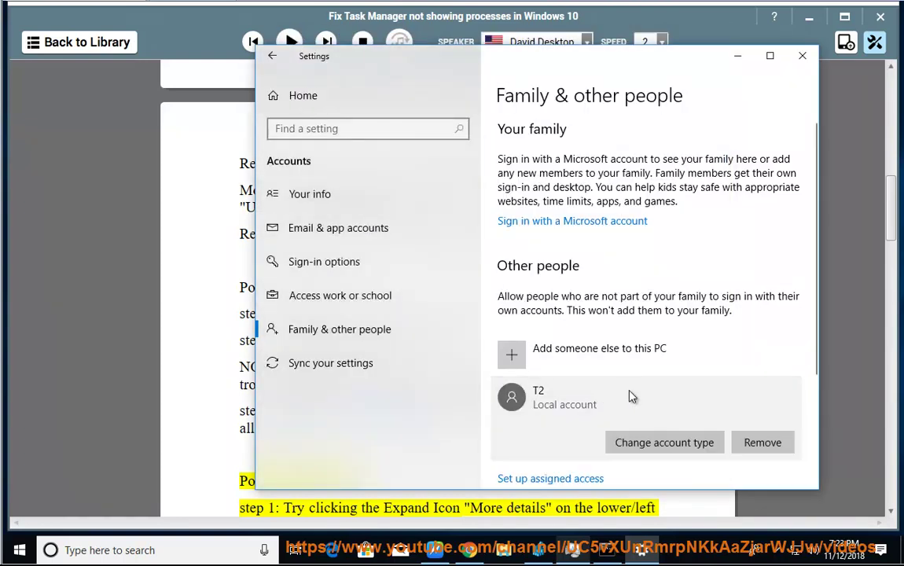
click(693, 448)
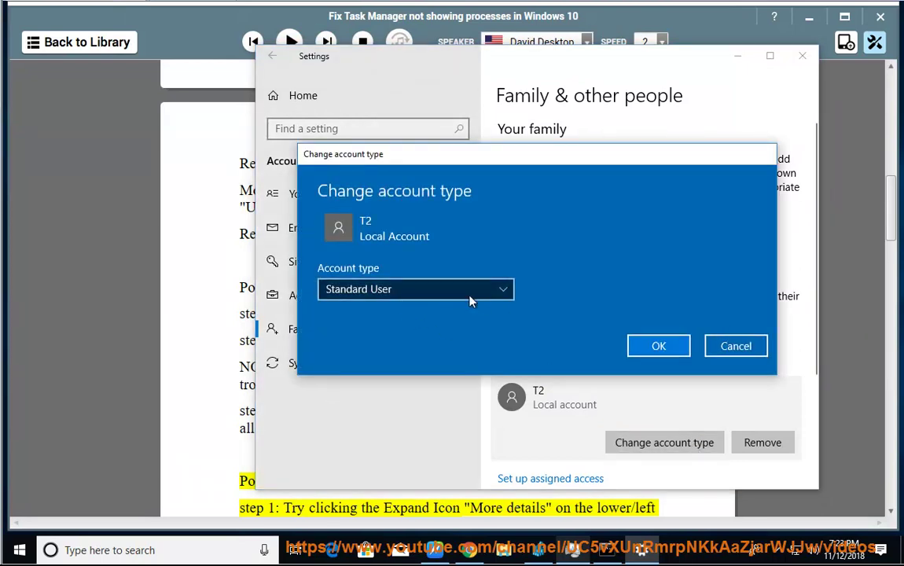
click(470, 300)
click(395, 265)
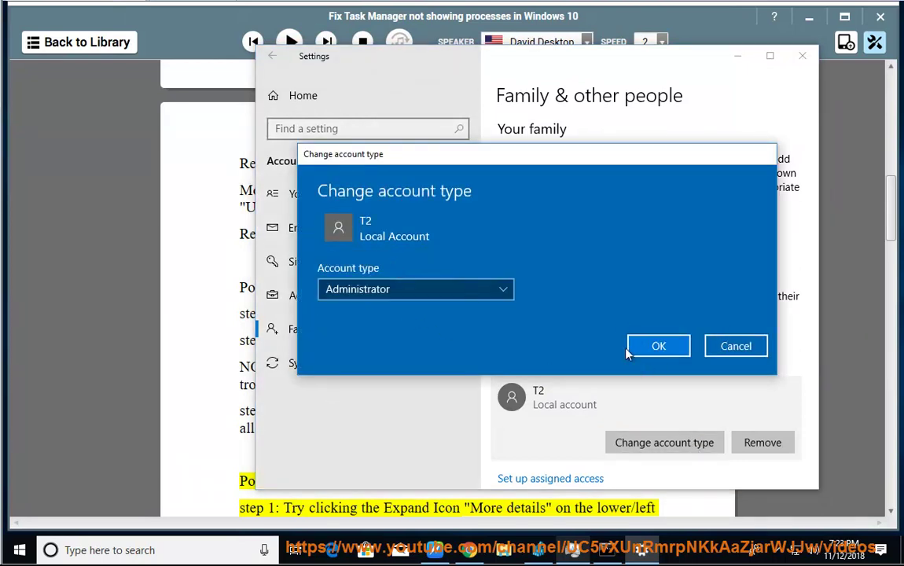
click(652, 348)
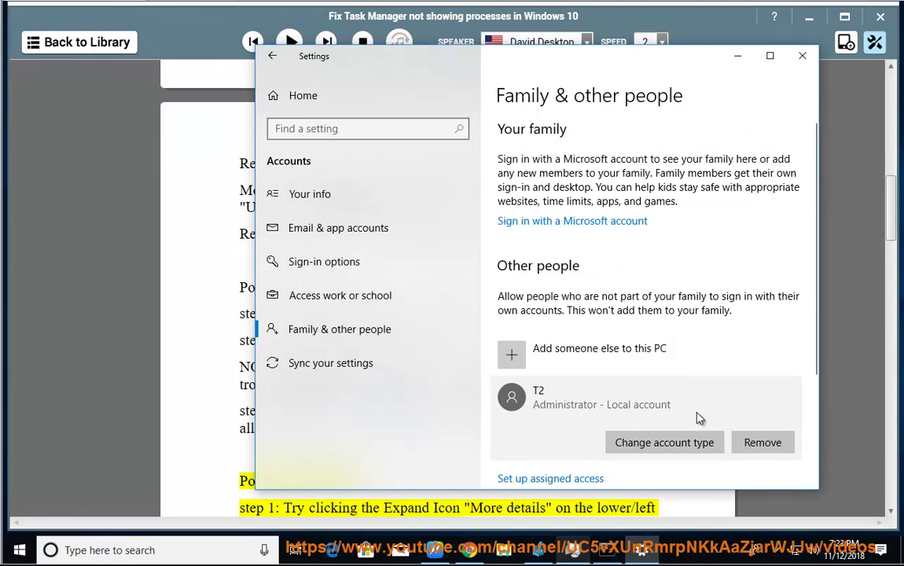
Step: Hide Settings and the reader, then show Task Manager's Users tab with the signed-in user selected
click(737, 56)
click(808, 17)
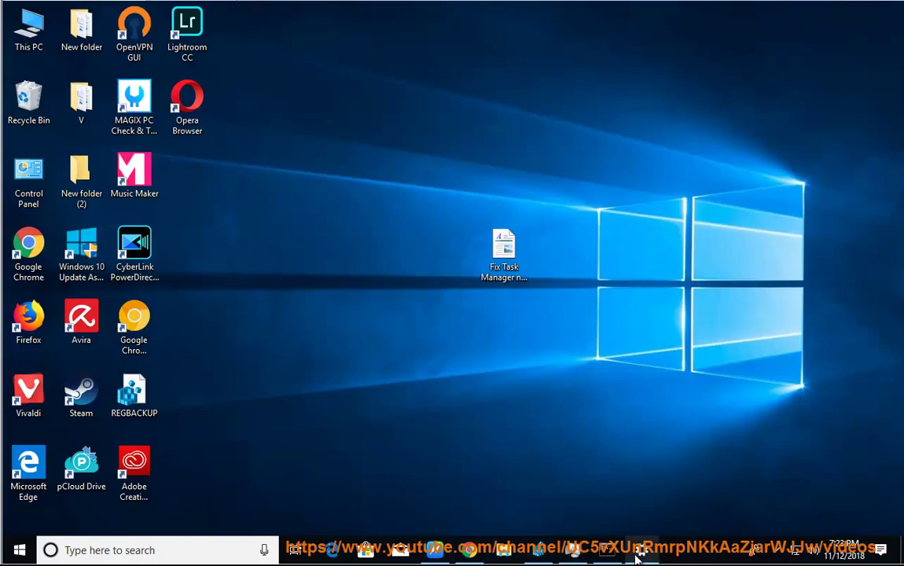
click(574, 550)
click(552, 123)
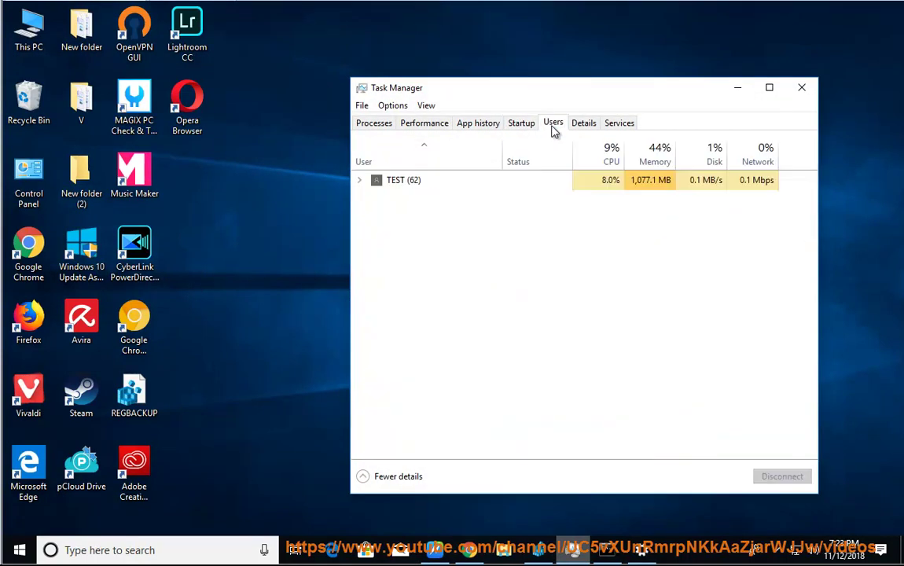
click(440, 186)
Step: Browse This PC > Local Disk (C:) > Users and select the current user's profile folder
click(24, 36)
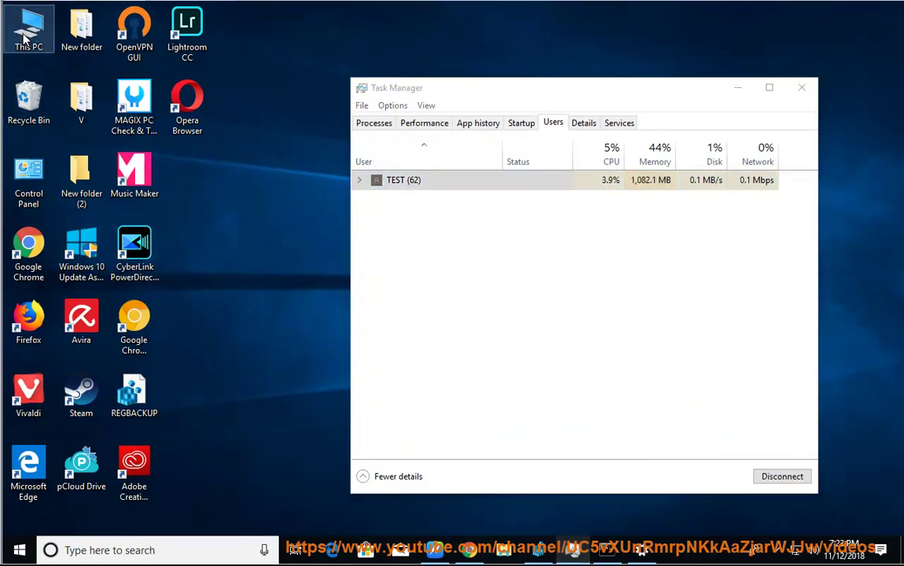
double_click(24, 35)
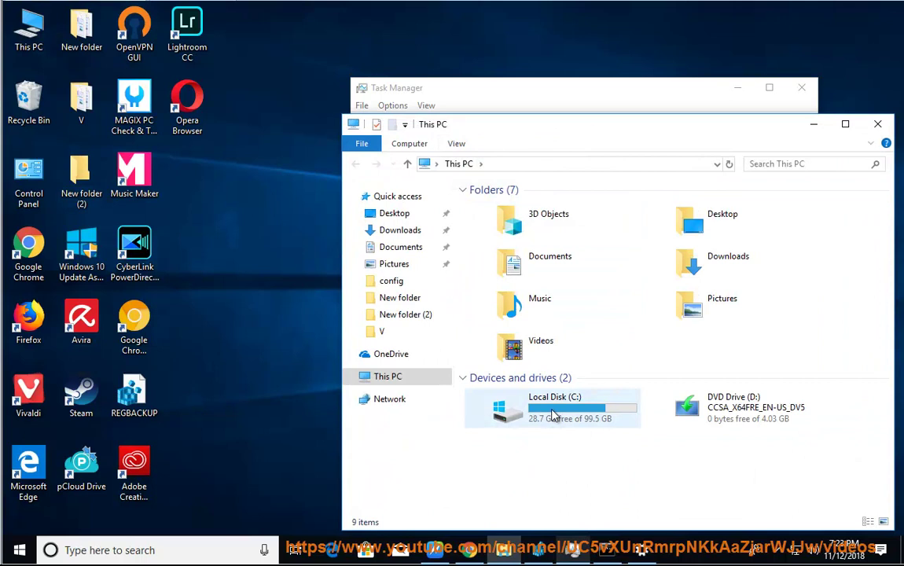
double_click(555, 416)
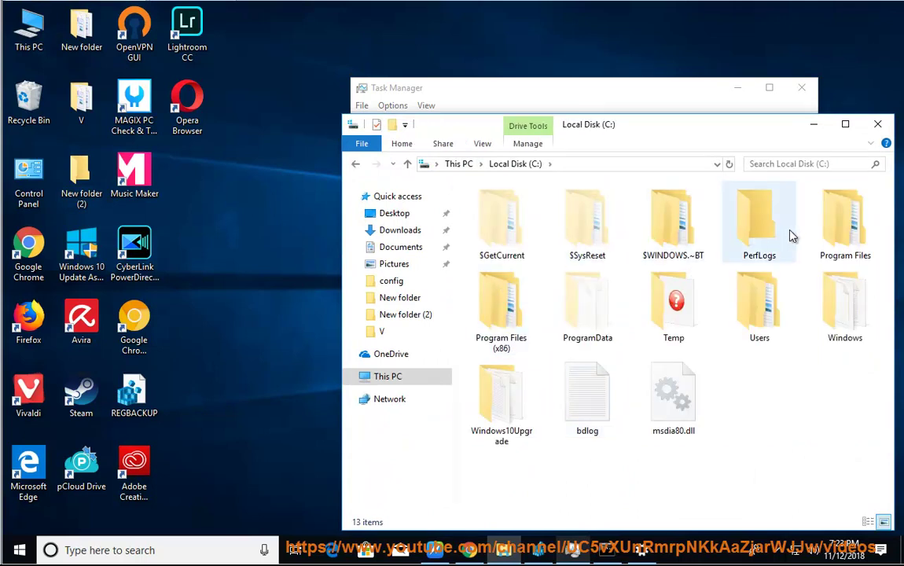
click(742, 307)
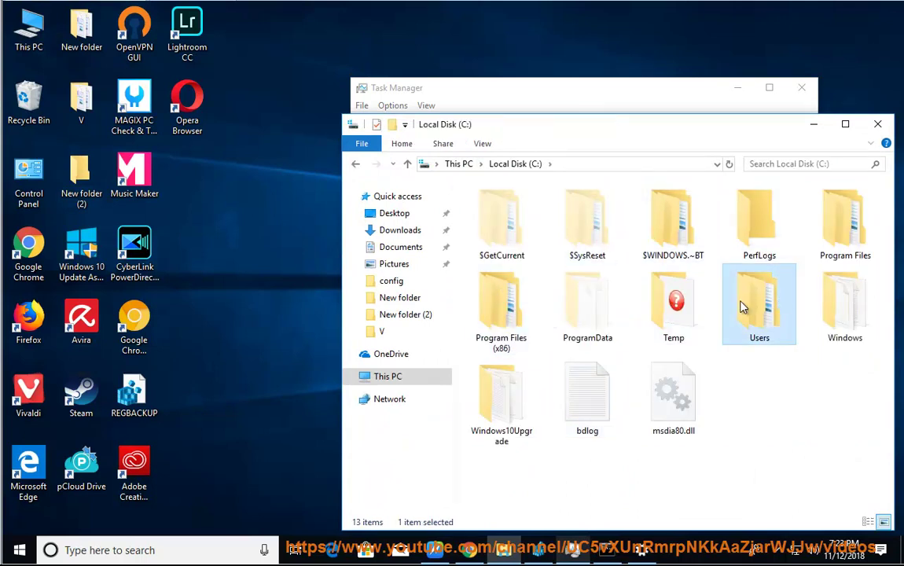
double_click(742, 306)
click(488, 240)
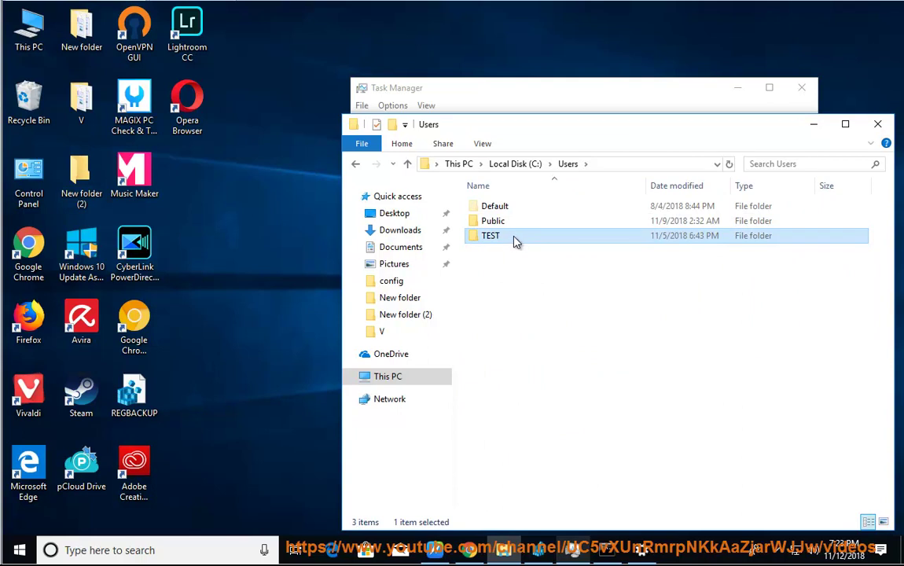
Step: Confirm the profile folder's size is 49.0 GB in Properties, then copy the folder
right_click(511, 240)
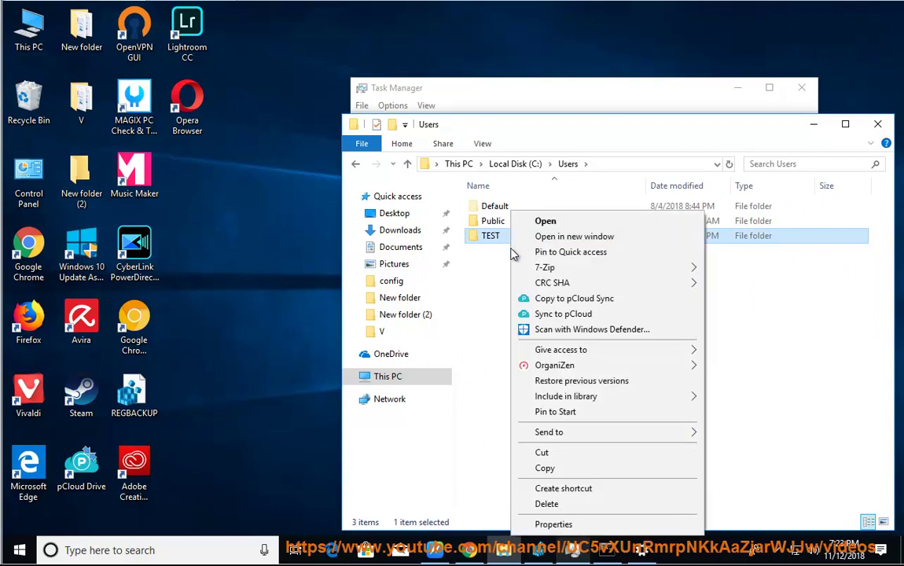
click(548, 528)
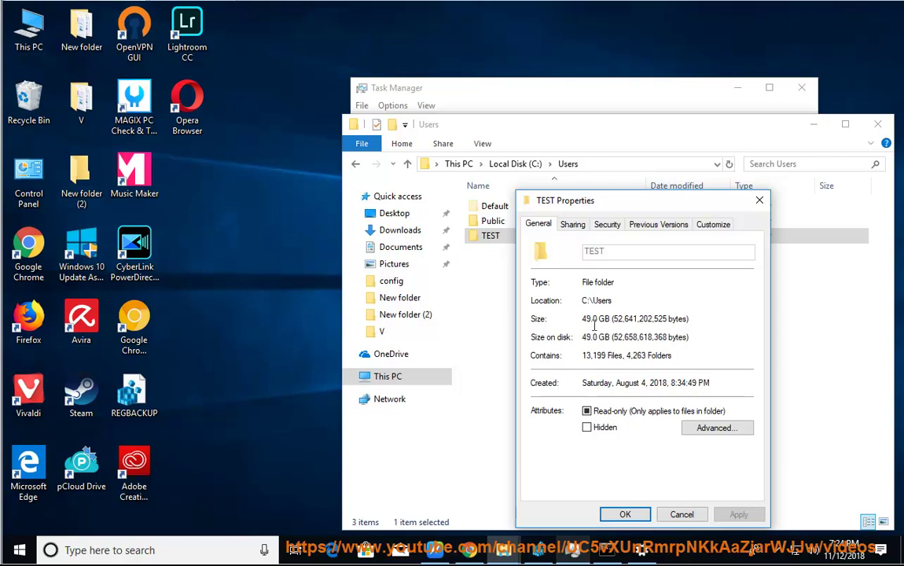
drag(707, 318, 552, 316)
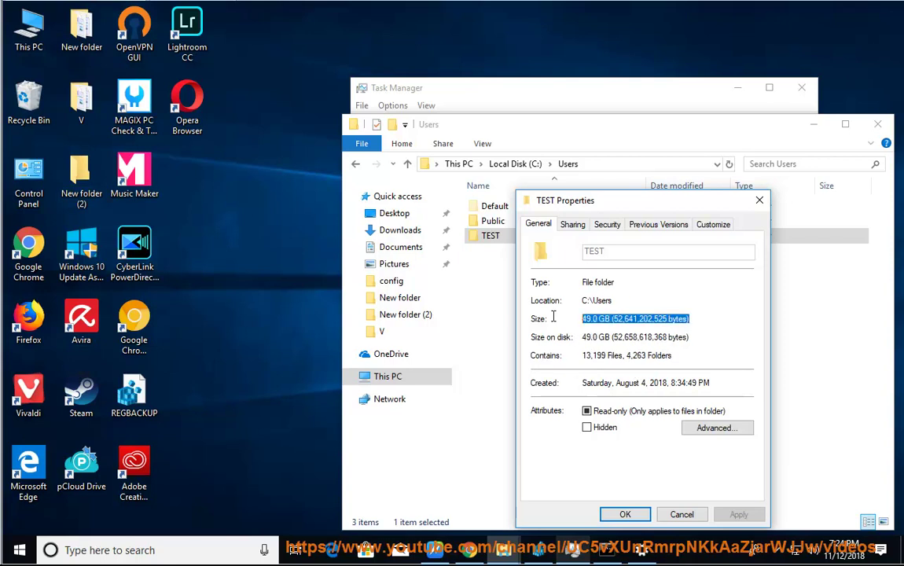
click(761, 202)
right_click(509, 237)
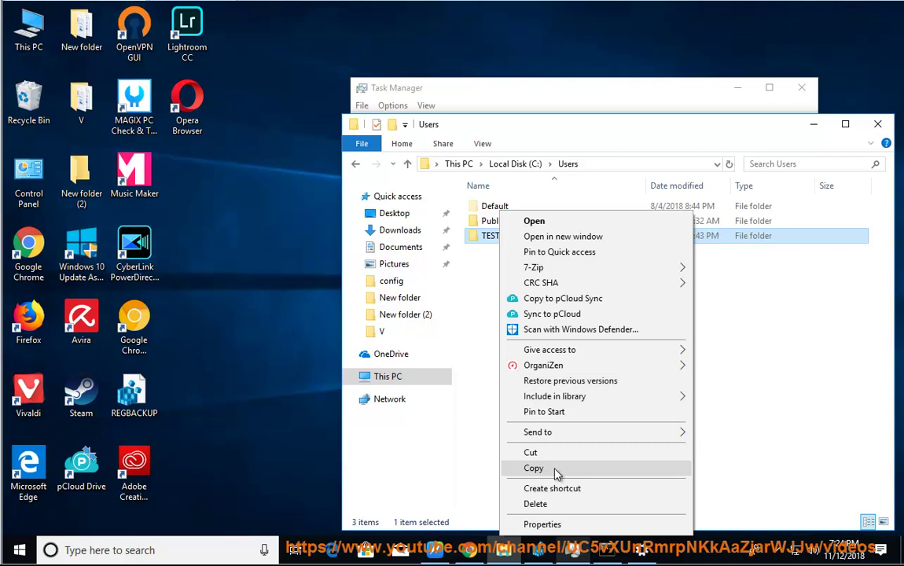
click(555, 469)
Step: Close Settings, look inside the Default folder, then return to Users and refresh the listing
click(640, 554)
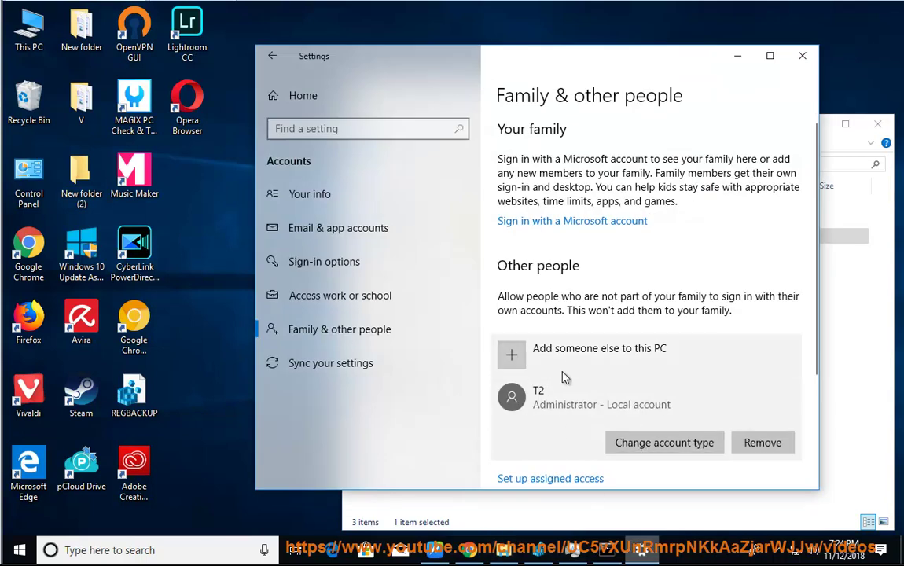
click(800, 57)
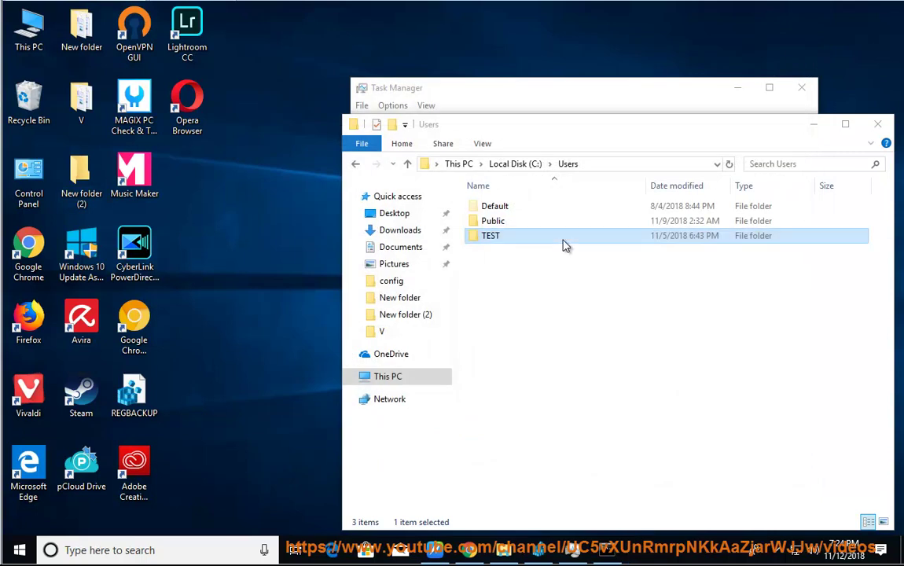
double_click(494, 208)
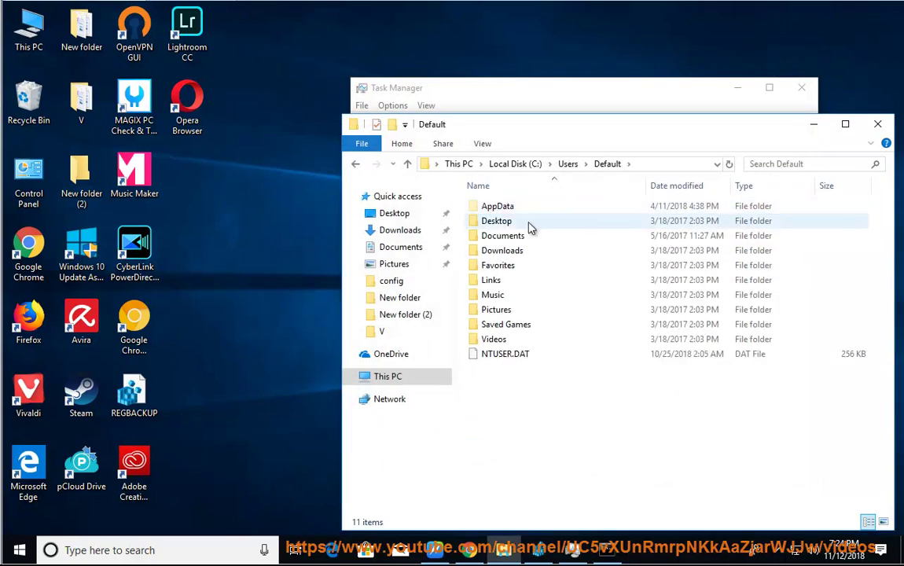
click(567, 163)
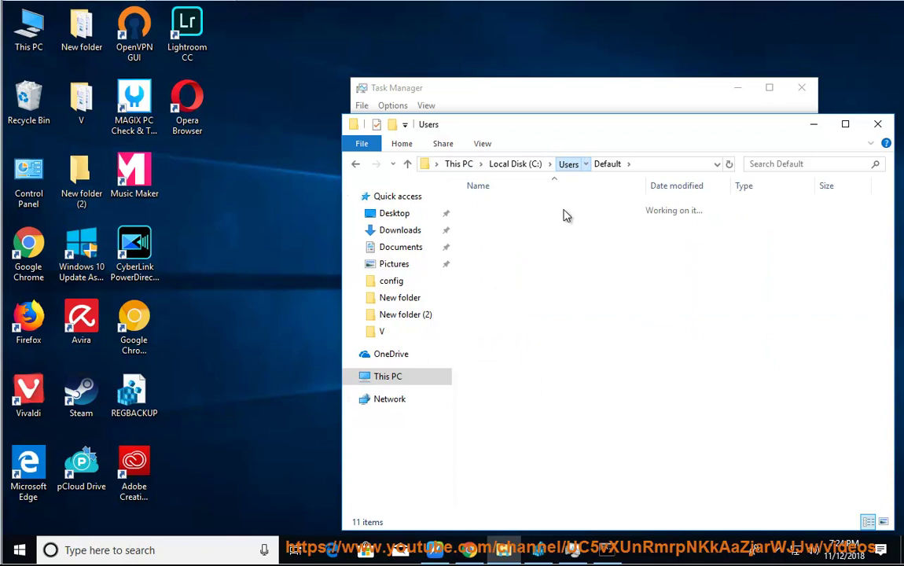
right_click(533, 277)
click(566, 348)
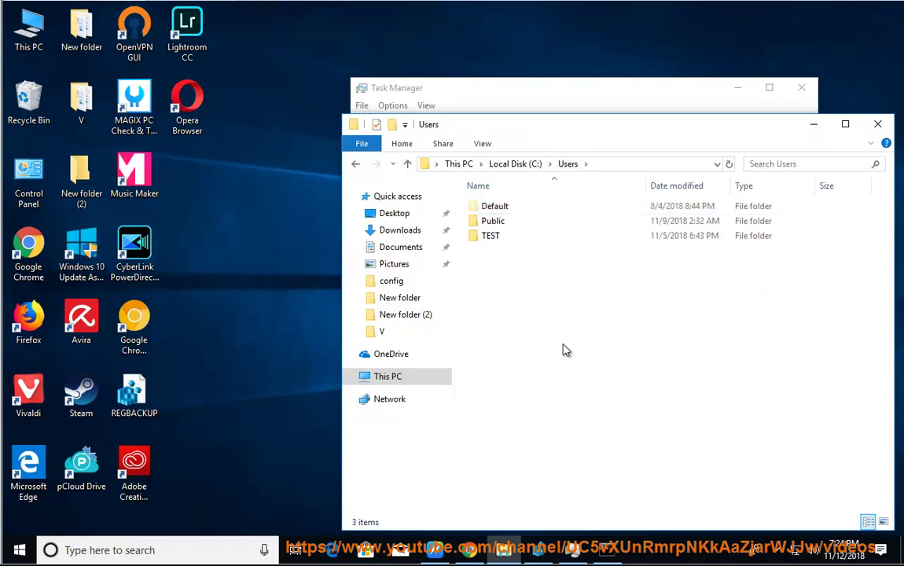
Step: Close File Explorer and Task Manager and resume NaturalReader's read-aloud
click(877, 125)
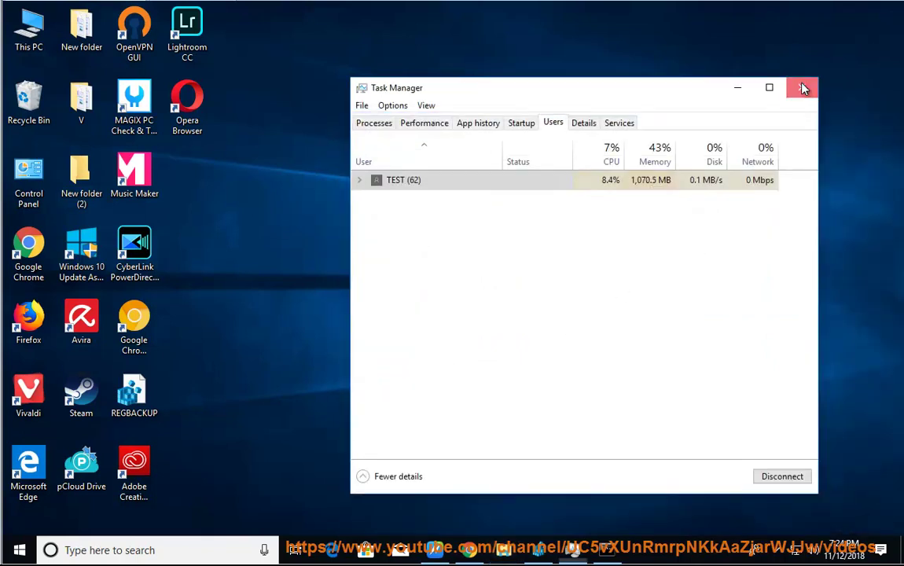
click(801, 88)
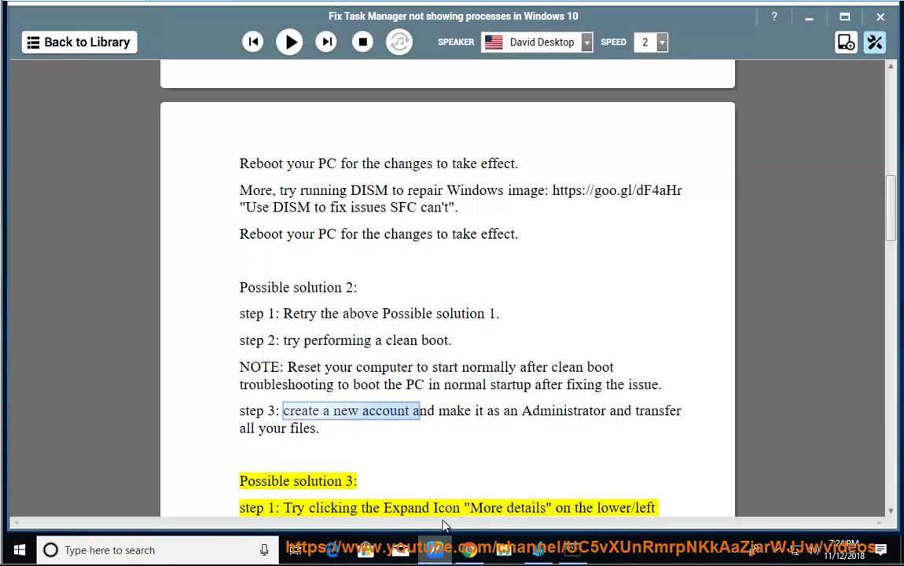
click(434, 549)
click(290, 42)
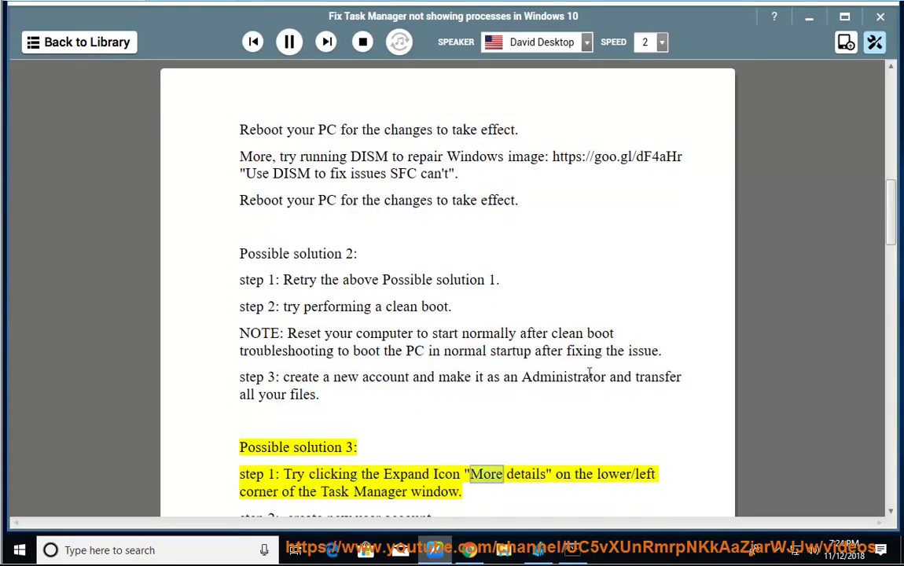
Step: Relaunch Task Manager from the taskbar in its Fewer details view and return to the reader
right_click(631, 550)
click(668, 485)
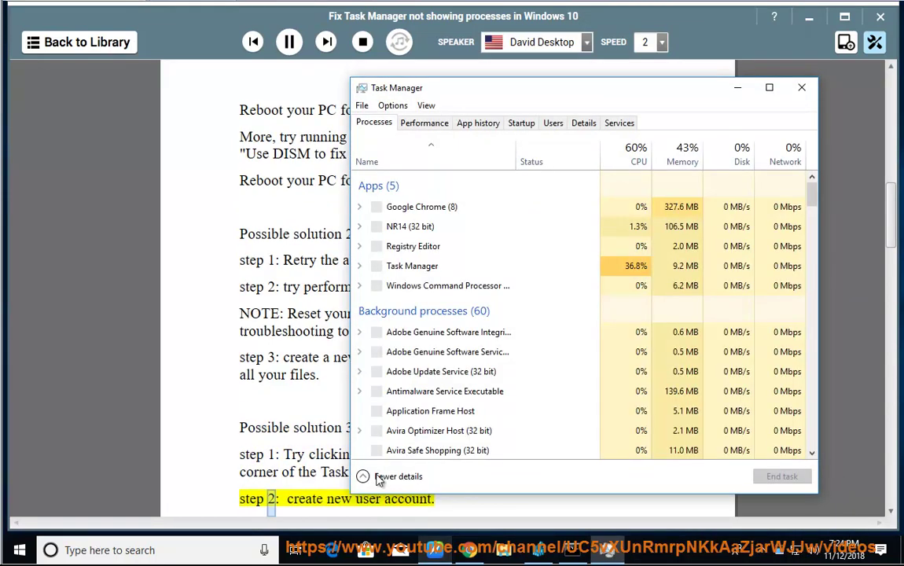
click(381, 476)
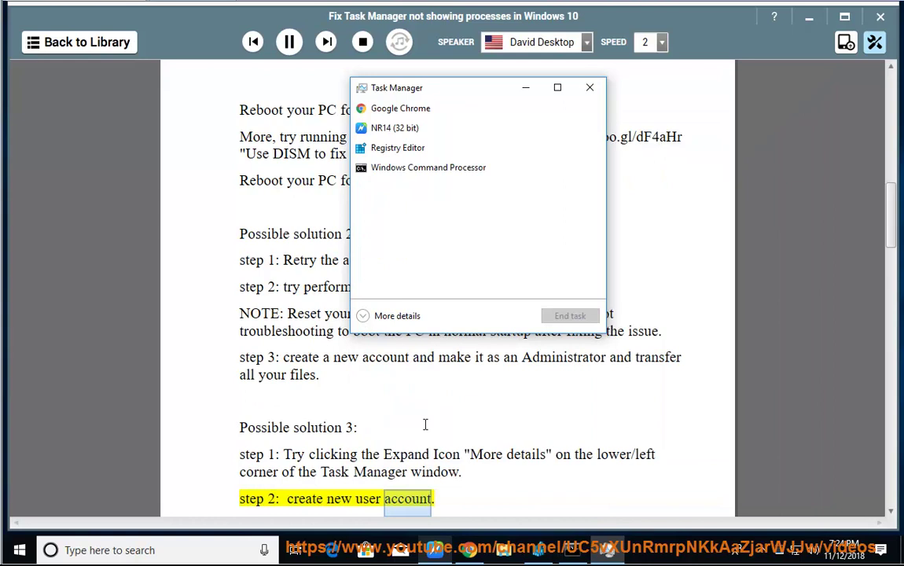
click(425, 424)
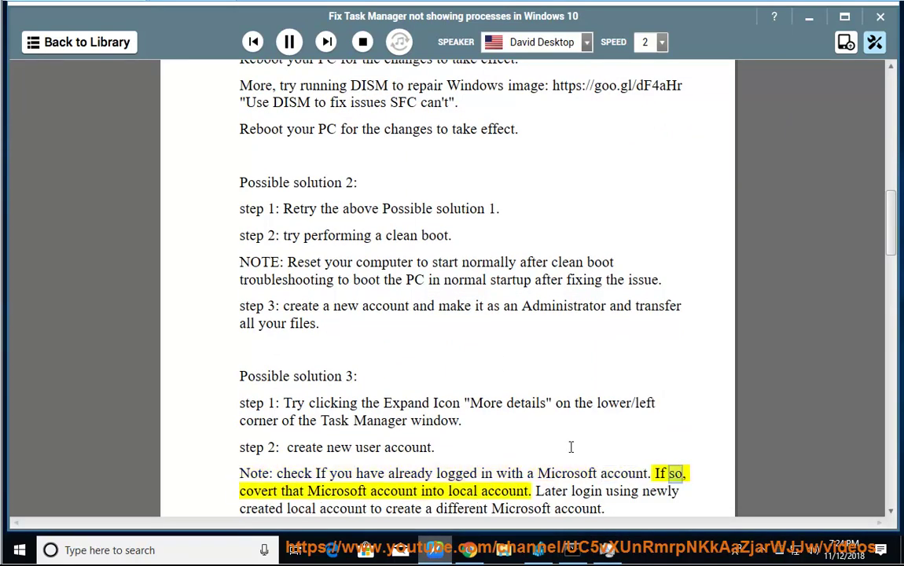
Step: Remove the T2 account and its data under Accounts > Family & other people
key(super)
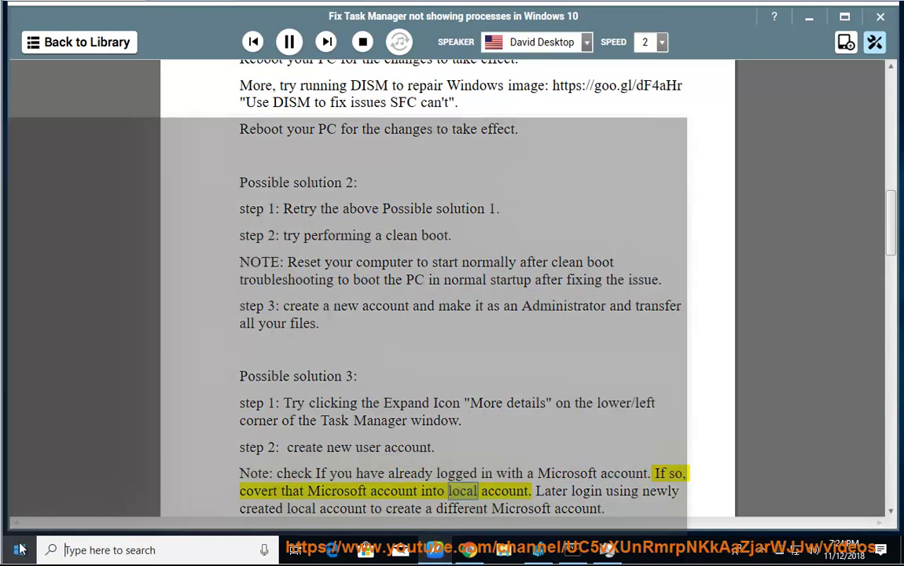
click(19, 493)
scroll(358, 409, down, 2)
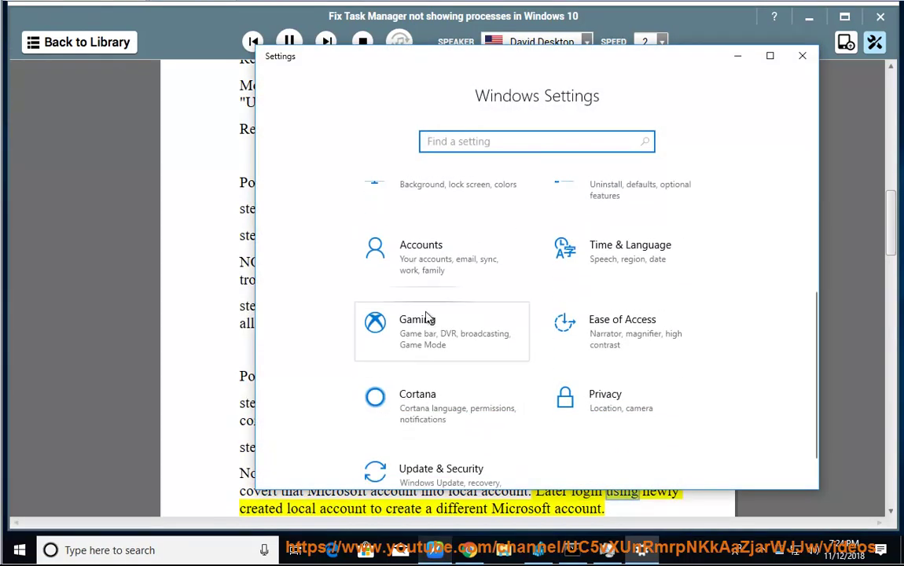
click(387, 243)
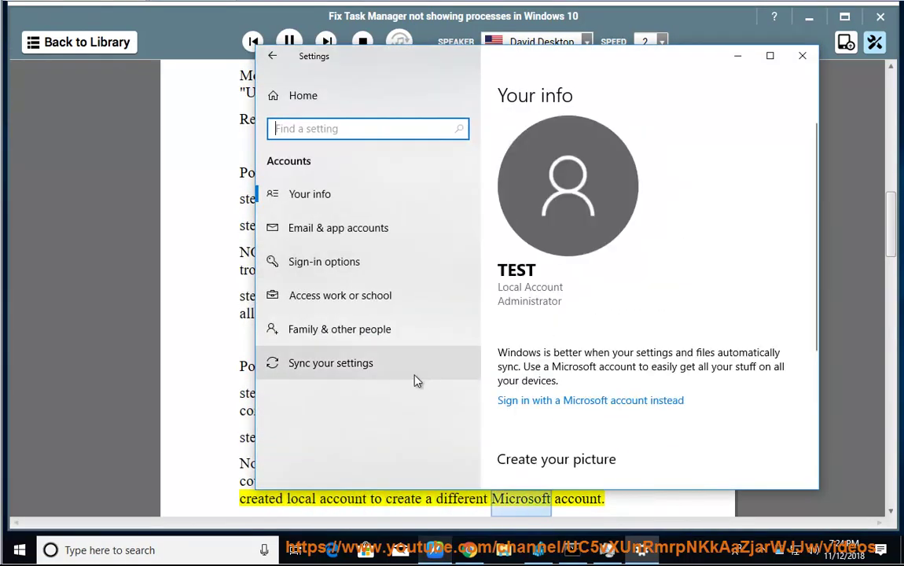
click(403, 333)
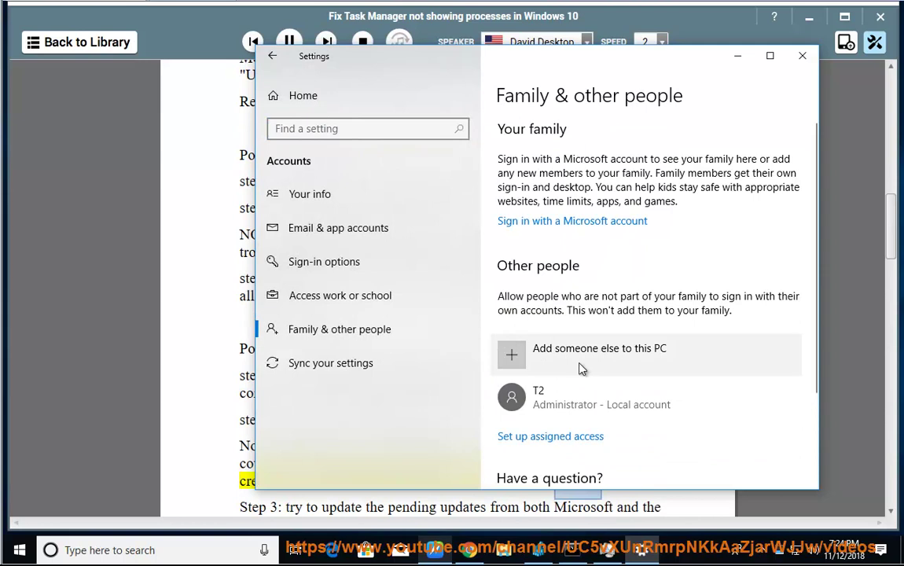
click(616, 402)
click(753, 444)
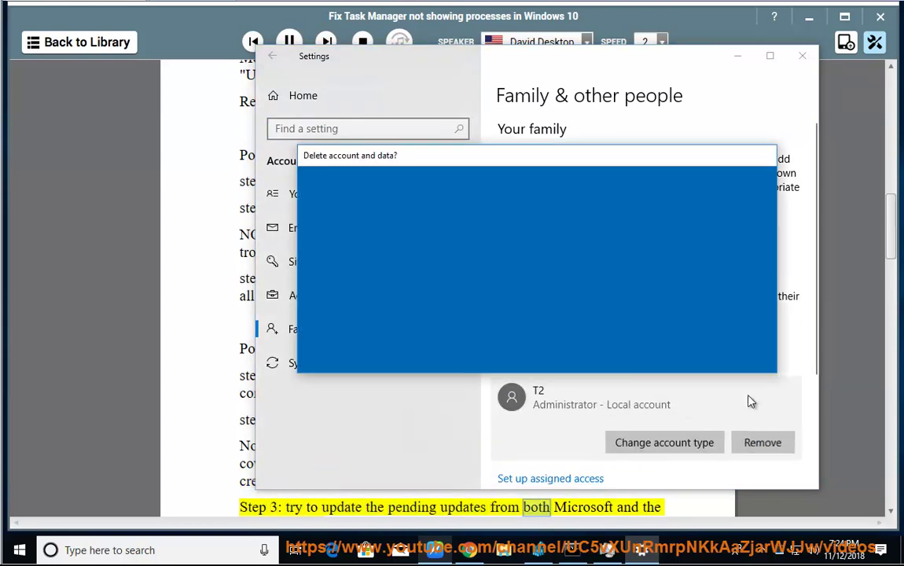
click(621, 343)
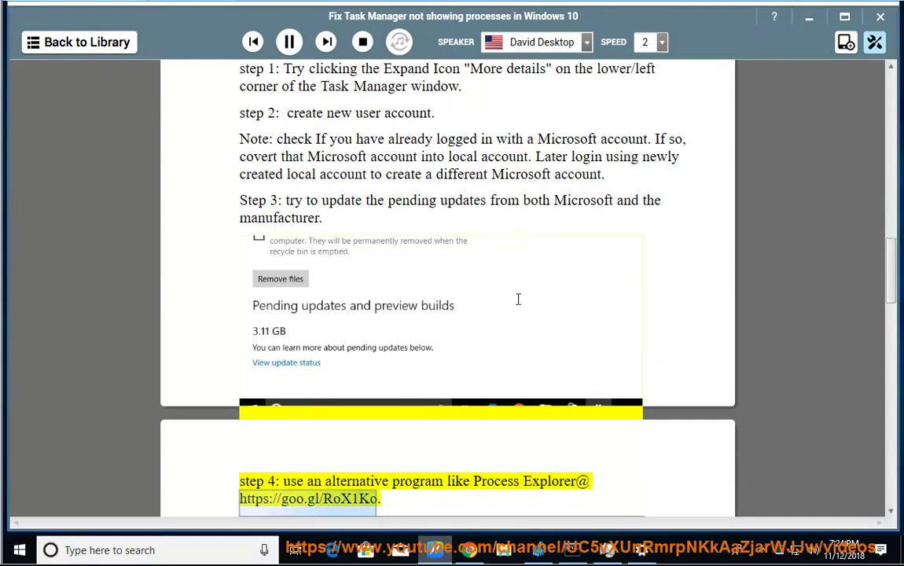
Step: Pause the read-aloud and scroll back up to Step 3 on pending updates
scroll(522, 303, down, 3)
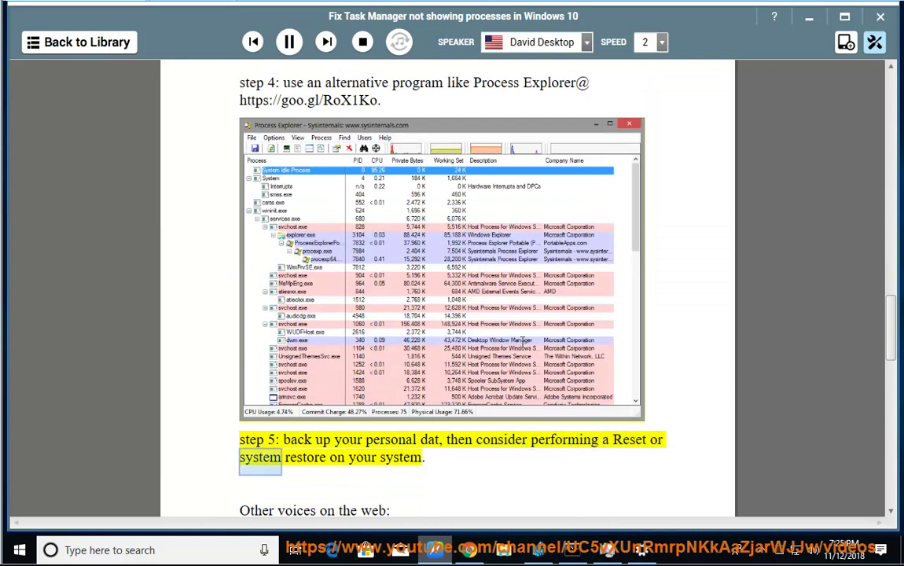
click(289, 42)
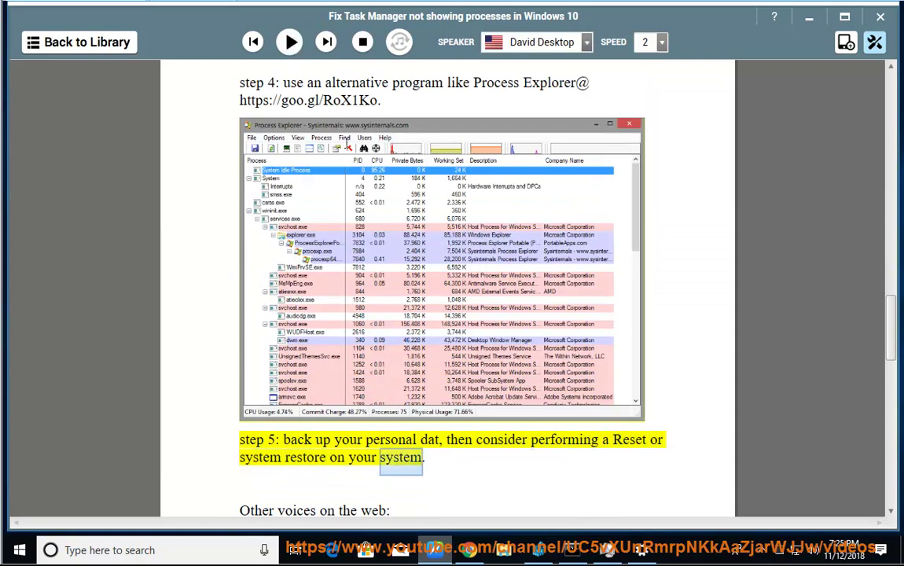
scroll(437, 330, up, 4)
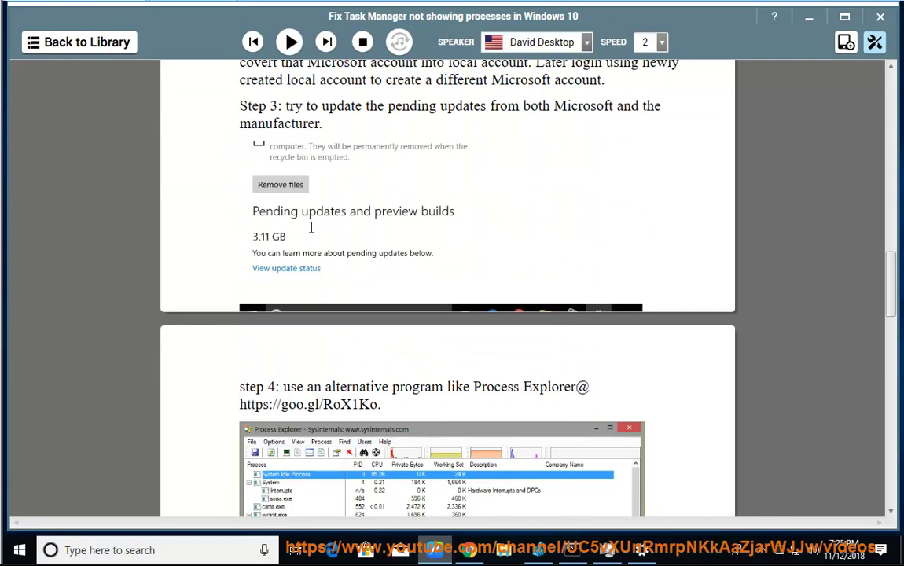
Step: Open Update & Security > Windows Update in Settings, which reports the PC is up to date
click(641, 550)
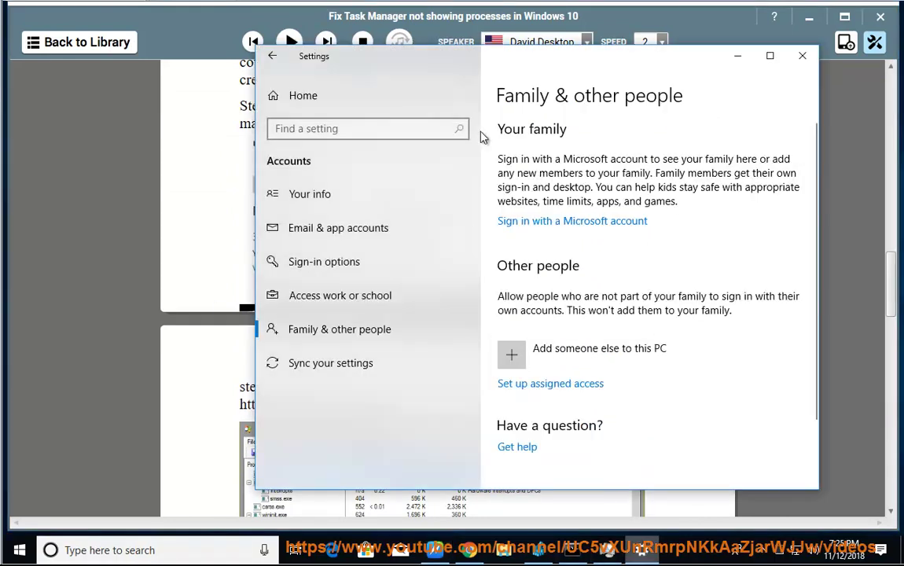
click(324, 102)
scroll(375, 337, down, 5)
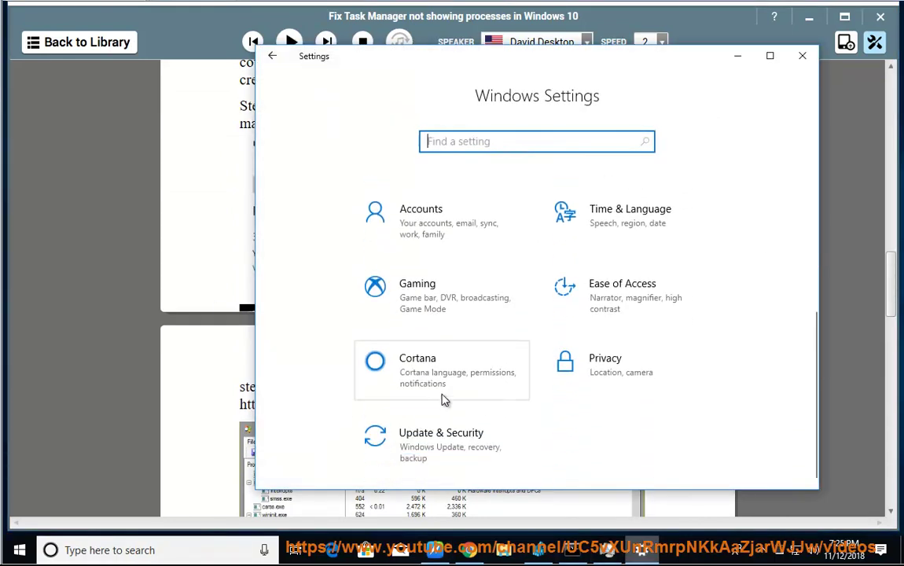
click(450, 454)
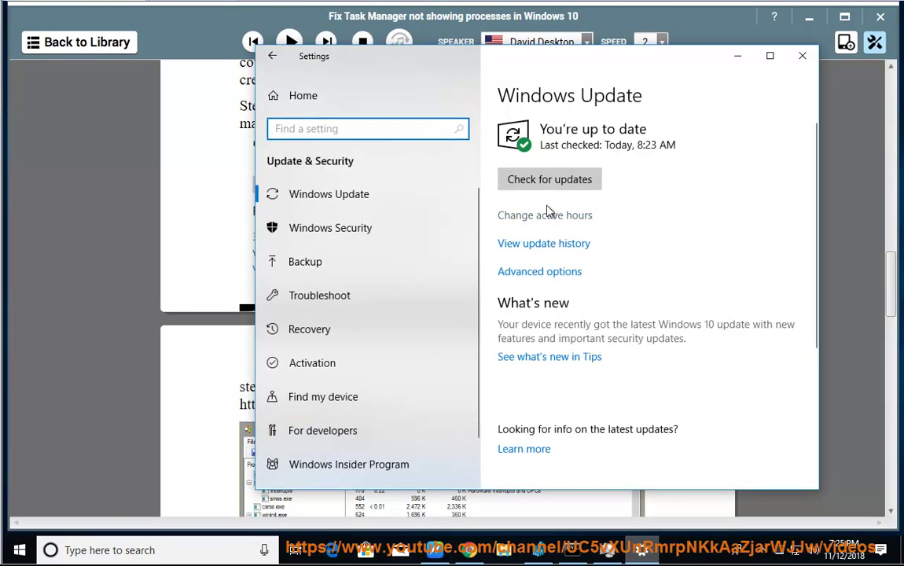
click(340, 198)
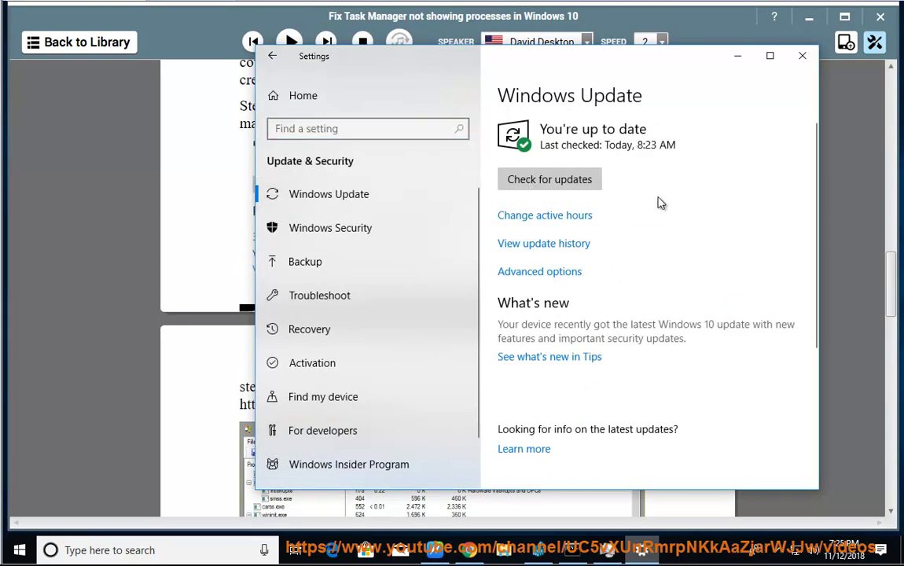
Step: Move the guide's reading position to step 5's words 'Reset' and 'restore'
click(212, 345)
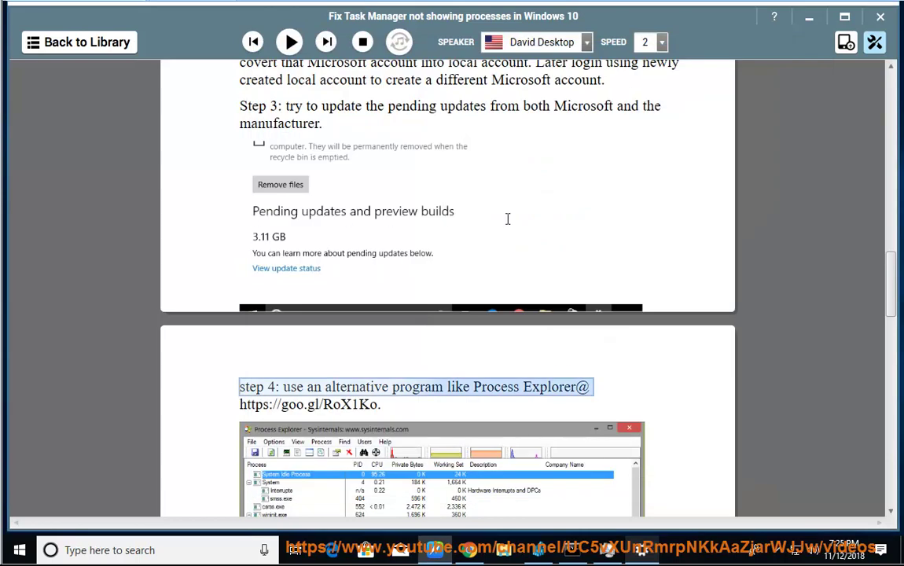
scroll(473, 397, down, 6)
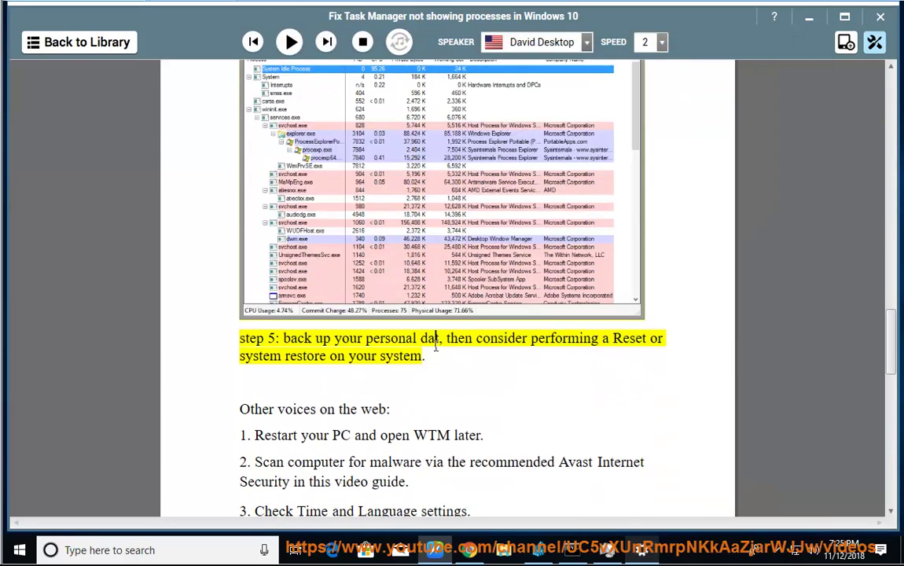
click(625, 338)
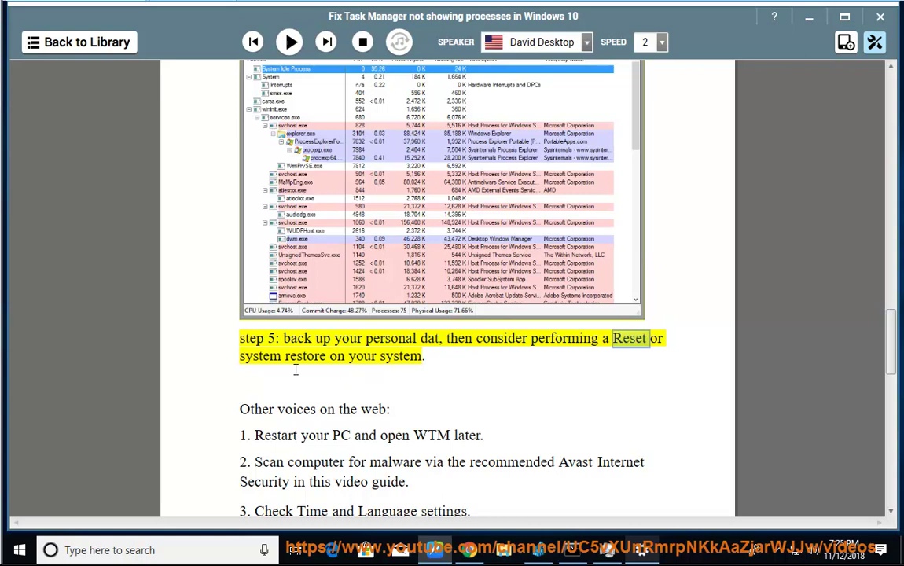
click(299, 356)
Step: Start Reset this PC from Settings > Update & Security > Recovery
click(642, 549)
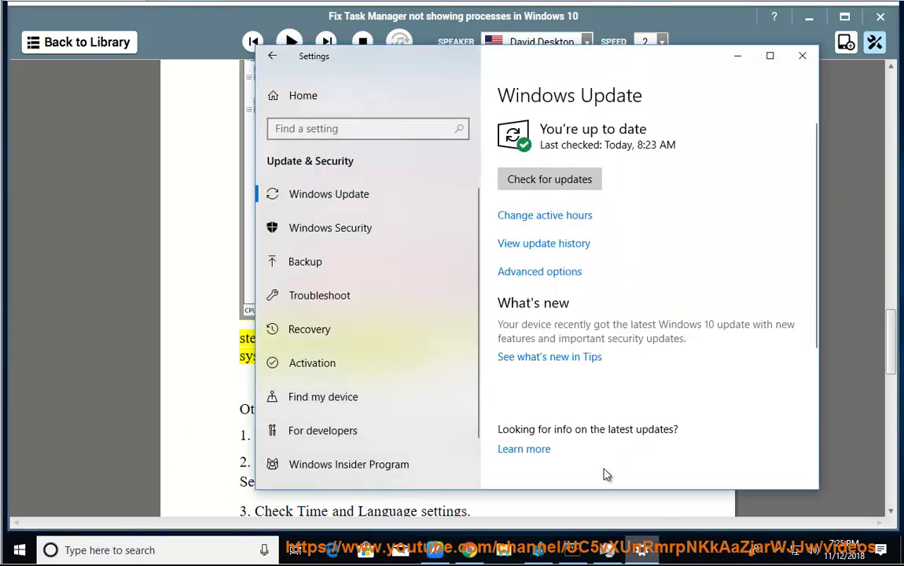
click(302, 103)
scroll(471, 393, down, 3)
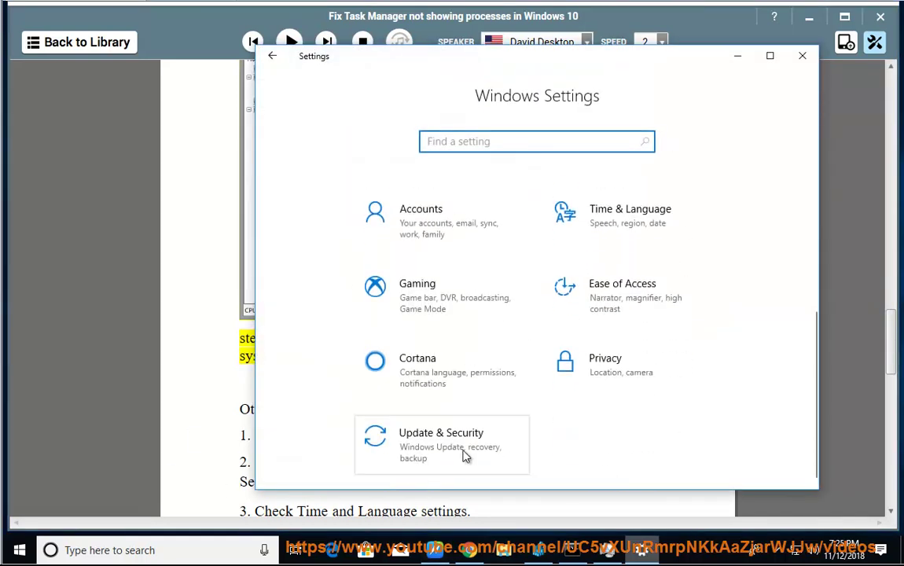
click(466, 453)
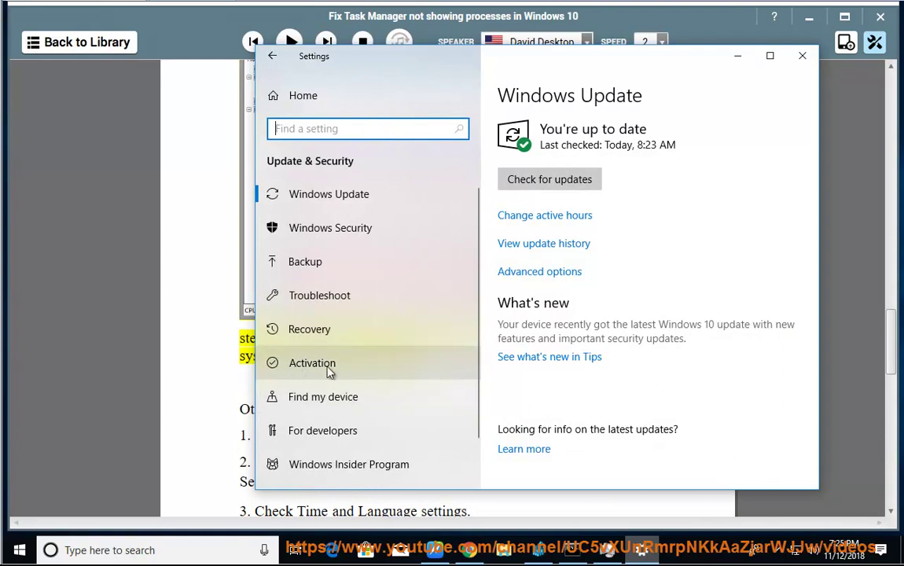
click(346, 335)
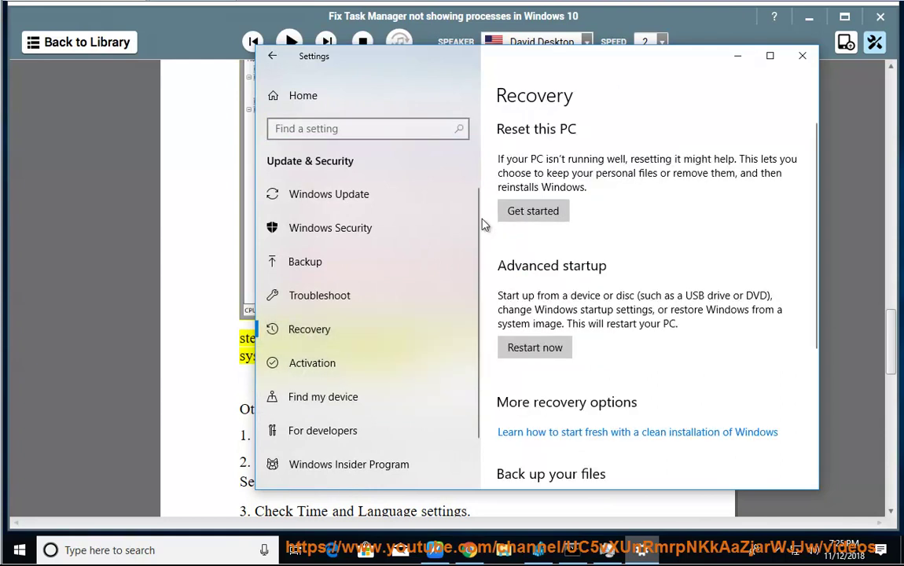
click(535, 211)
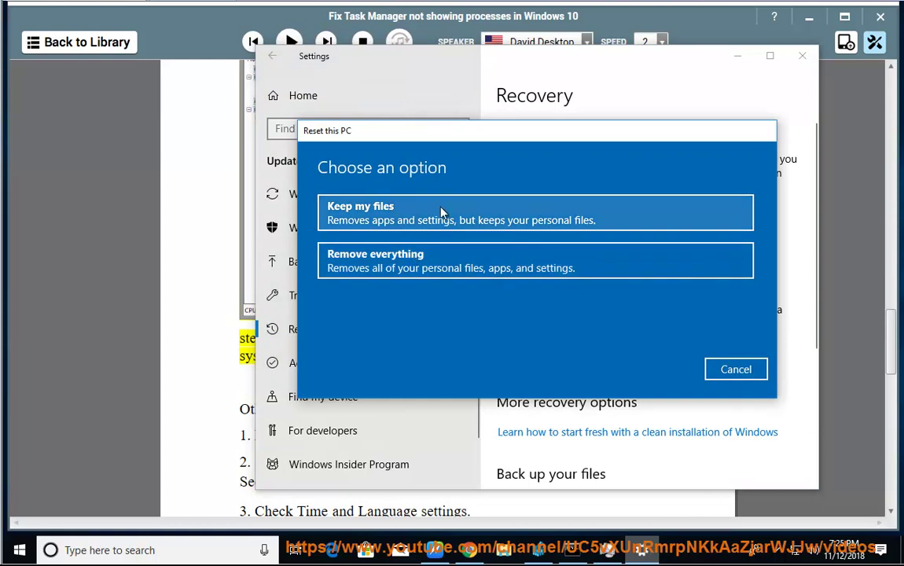
Step: Choose Keep my files, review the apps to be removed, then cancel and close Settings
click(608, 226)
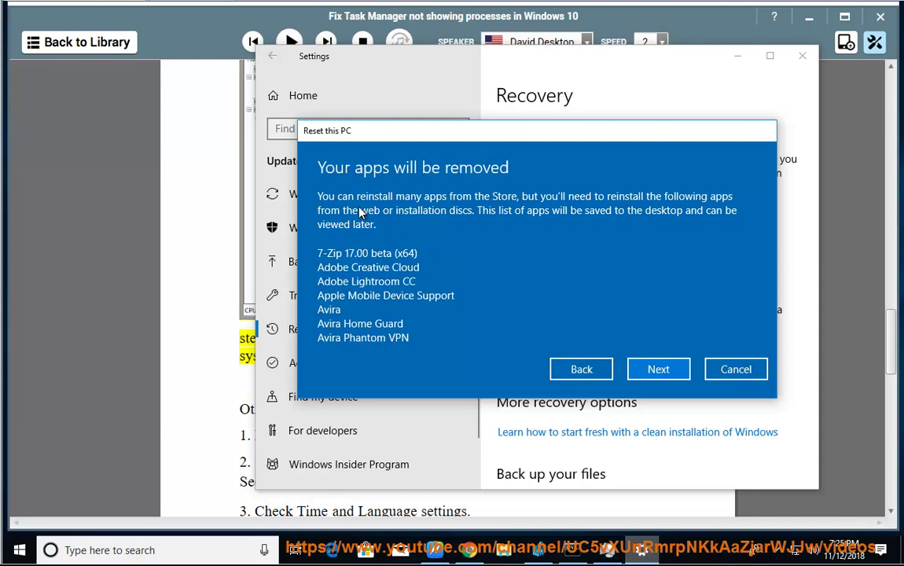
drag(751, 217, 752, 333)
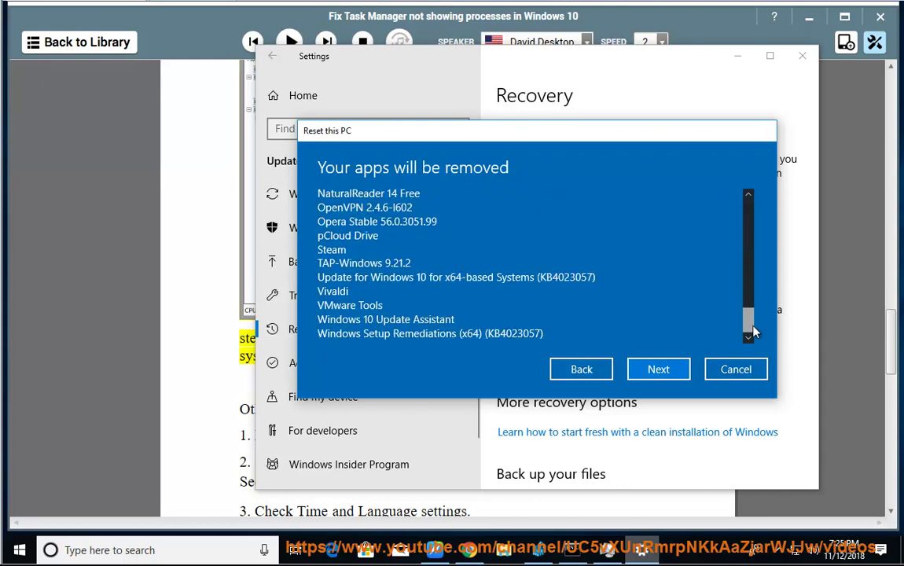
click(735, 369)
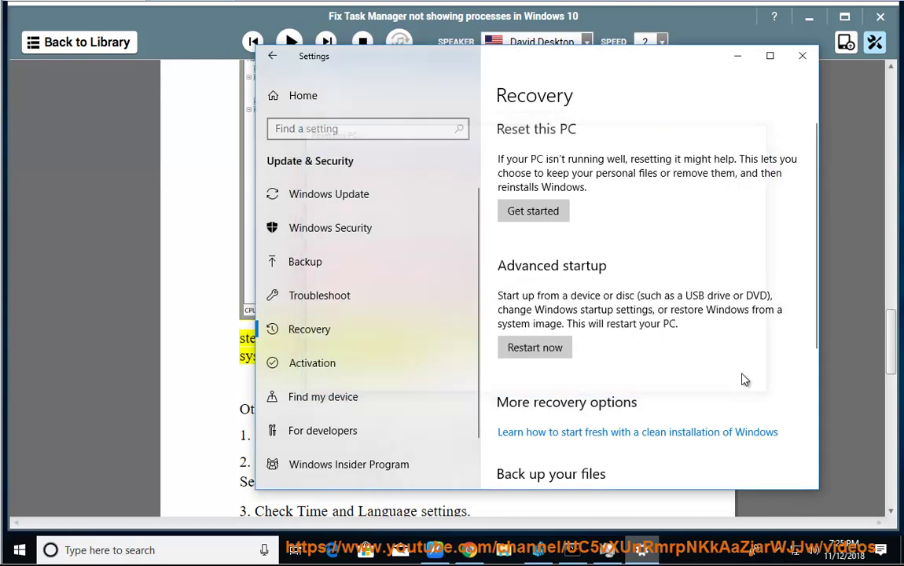
click(795, 69)
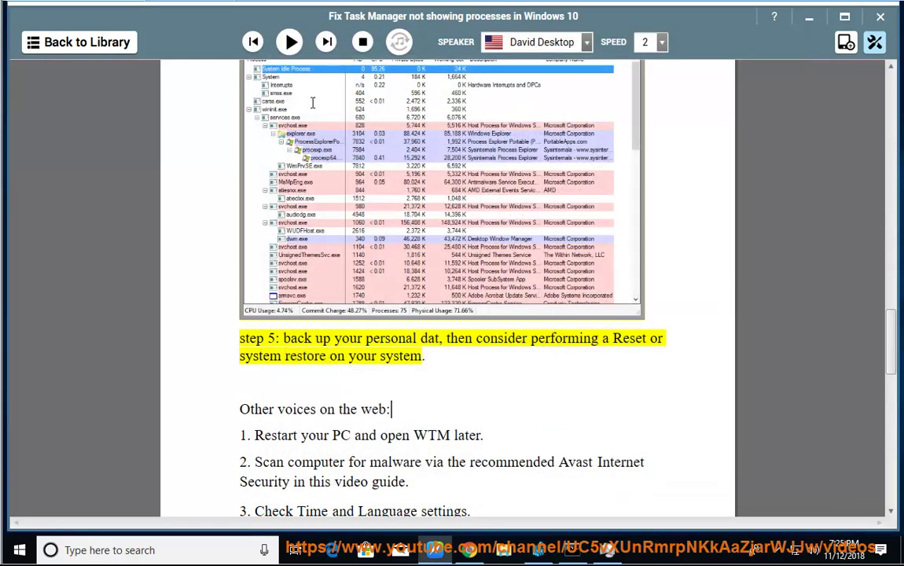
Step: Resume reading aloud and show the Start menu's Restart power option, dismissing it with Esc
click(291, 44)
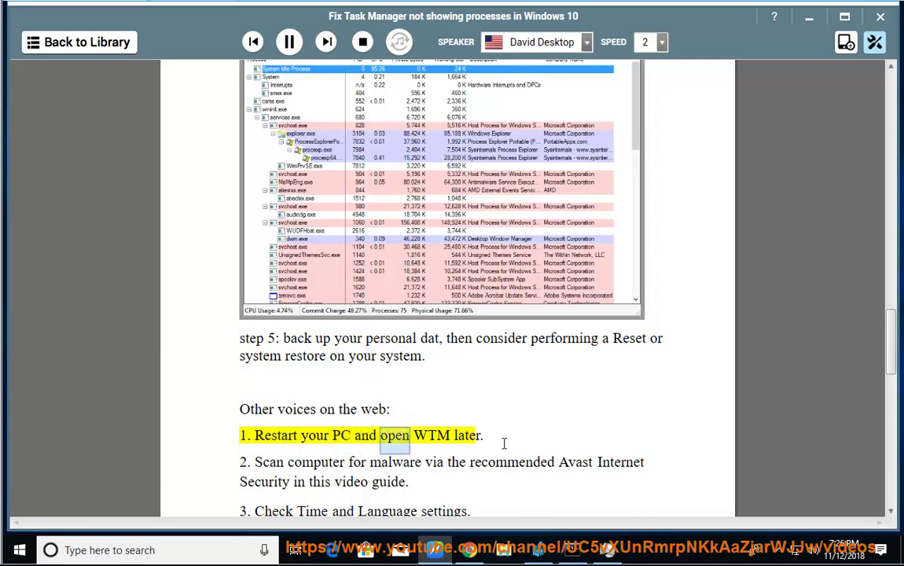
key(super)
click(20, 519)
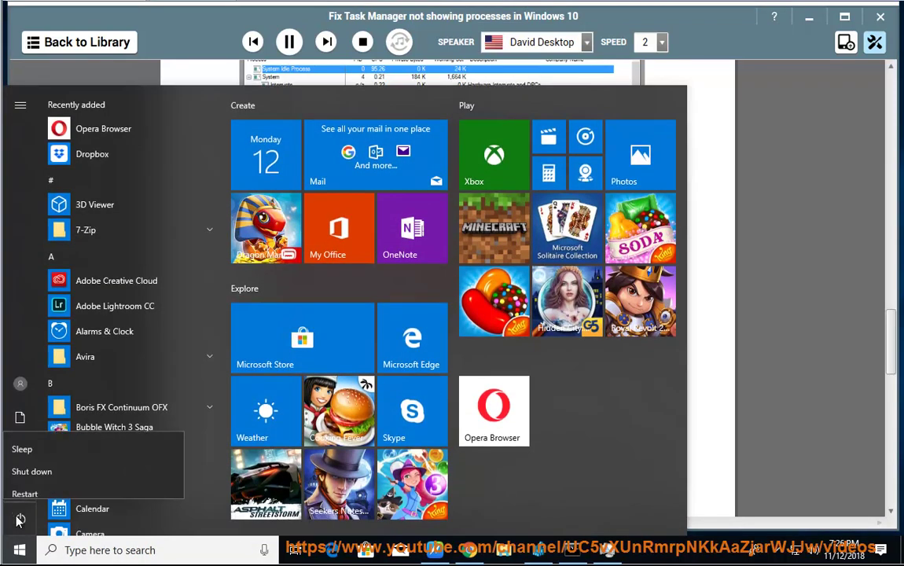
key(Escape)
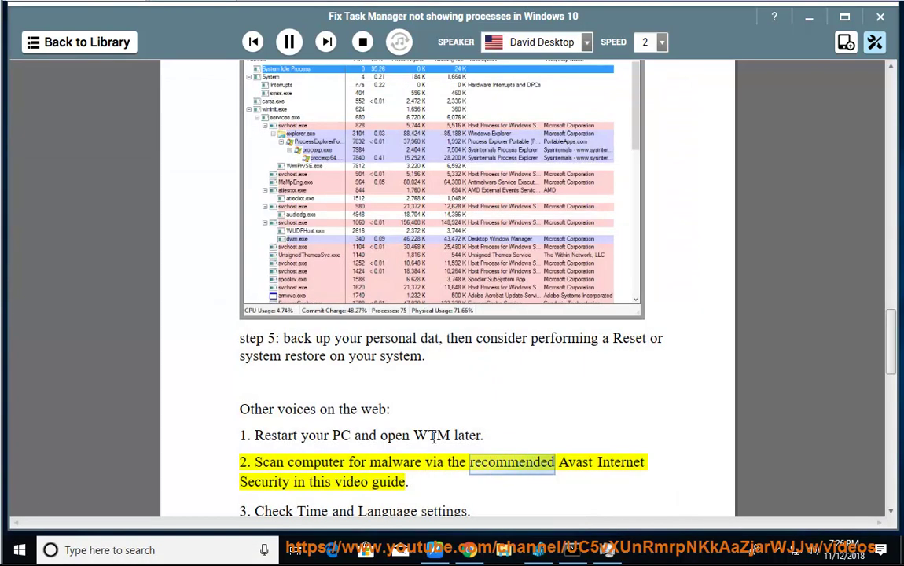